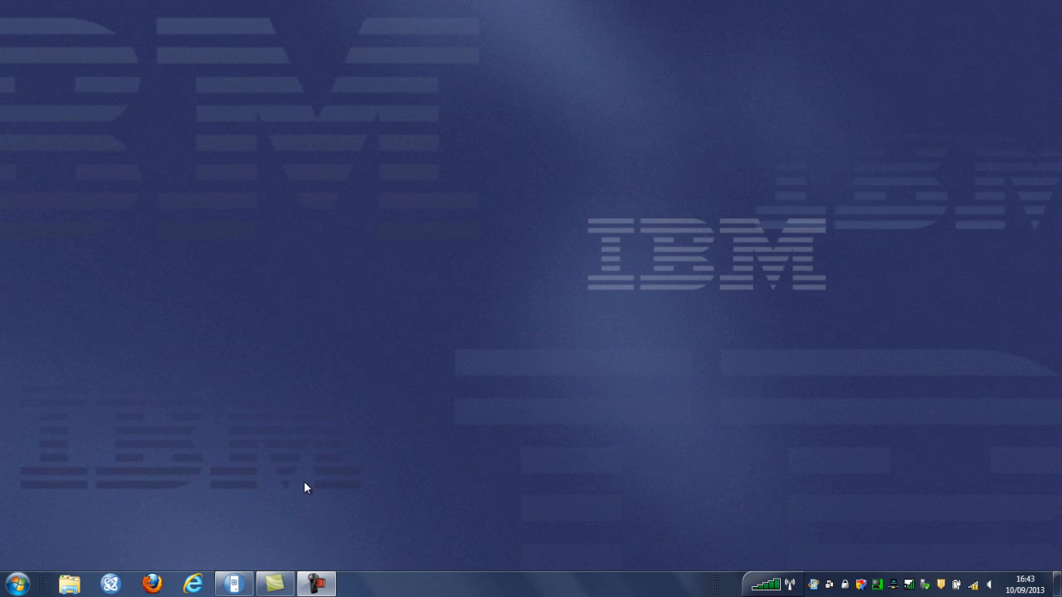
Launch Microsoft Excel 2010 from the Start menu and show the IBM Cognos ribbon tab
left_click(18, 585)
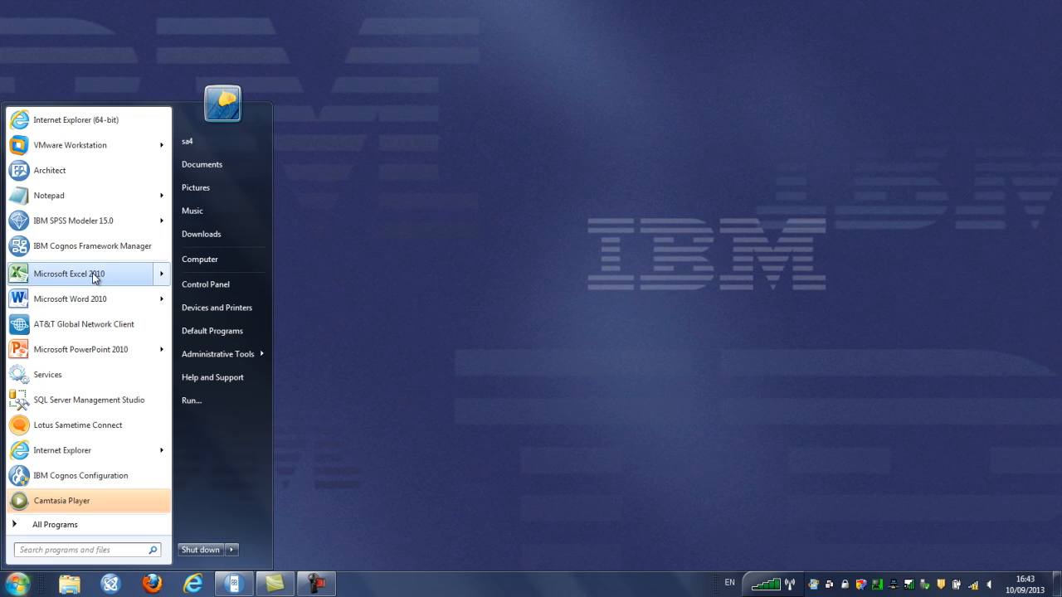
left_click(92, 274)
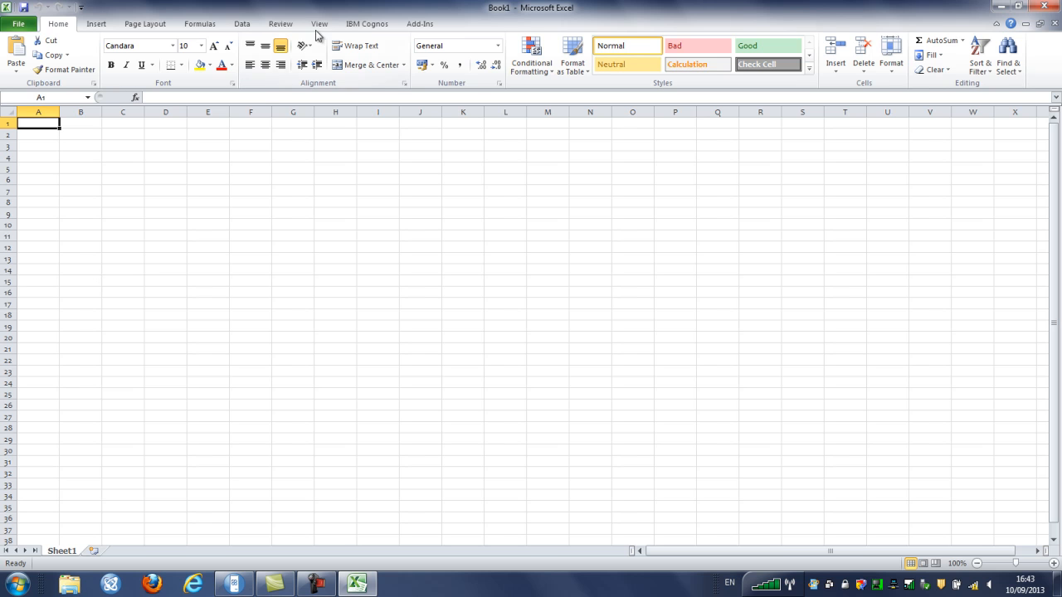
left_click(370, 25)
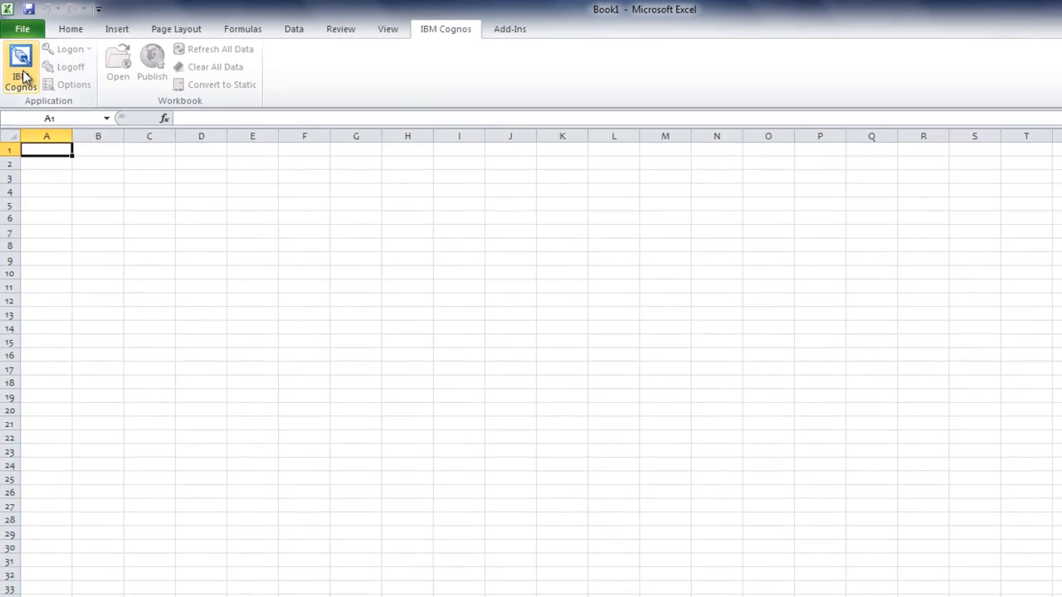
Start the IBM Cognos add-in and switch its pane to IBM Cognos Analysis
left_click(23, 79)
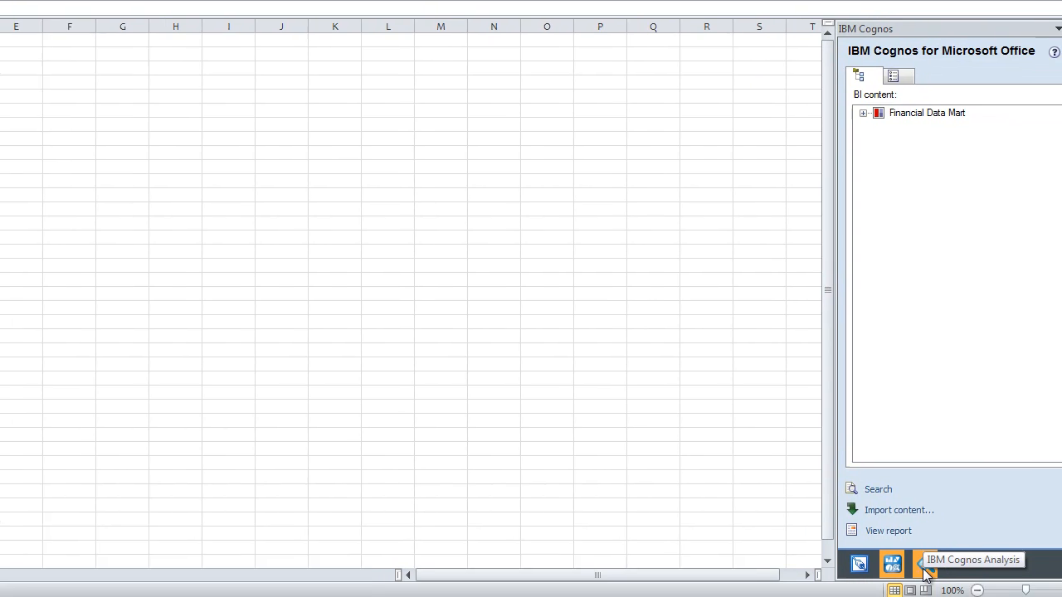
left_click(904, 563)
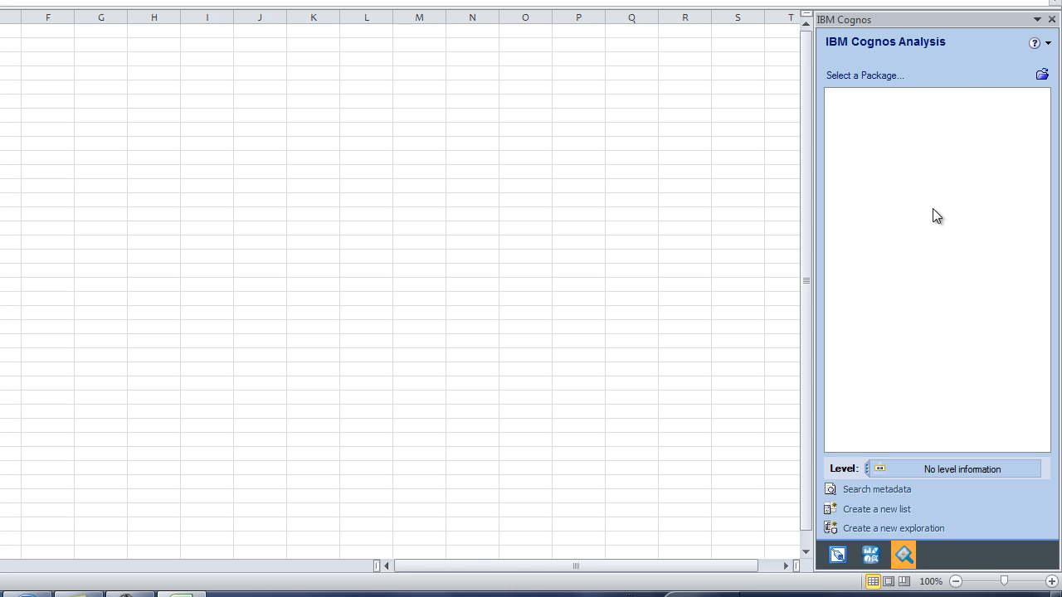
Log on to Cognos with the user ID and password, then load the 1 Financial Data Mart package
left_click(1042, 75)
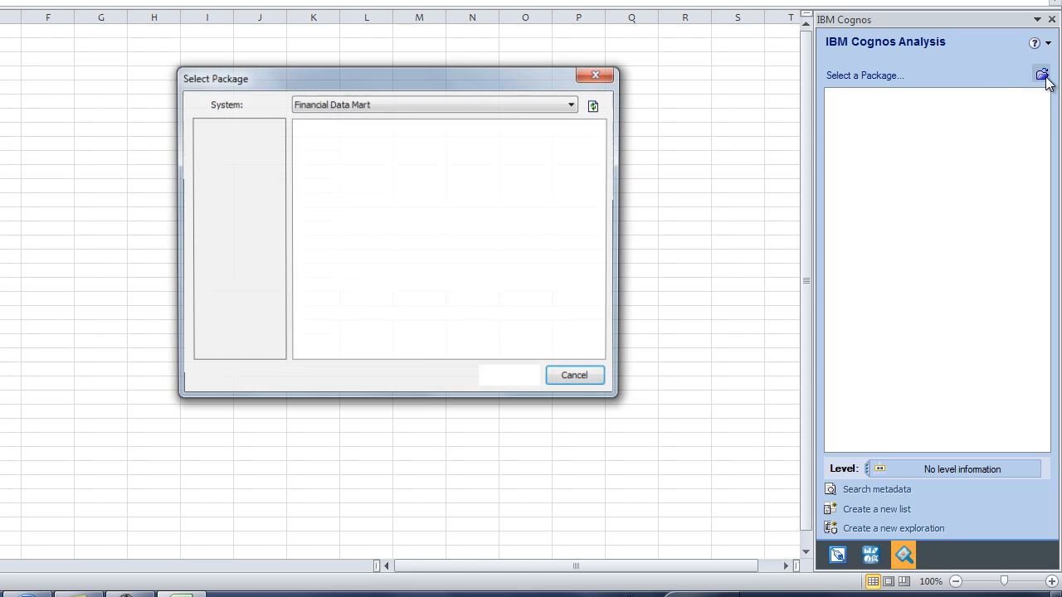
type("administrator")
key("Tab")
type("******")
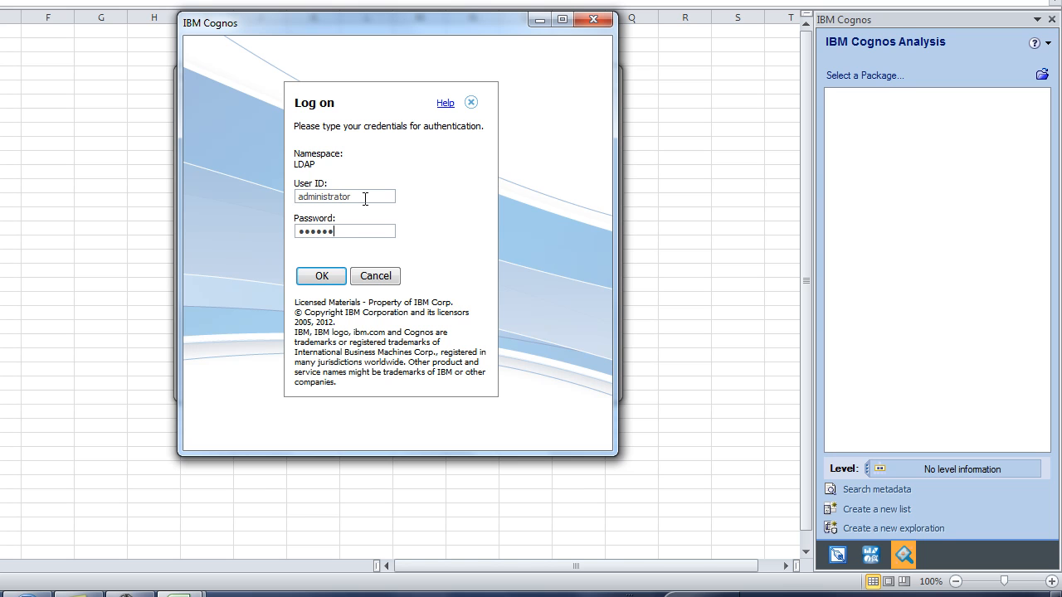
key("Return")
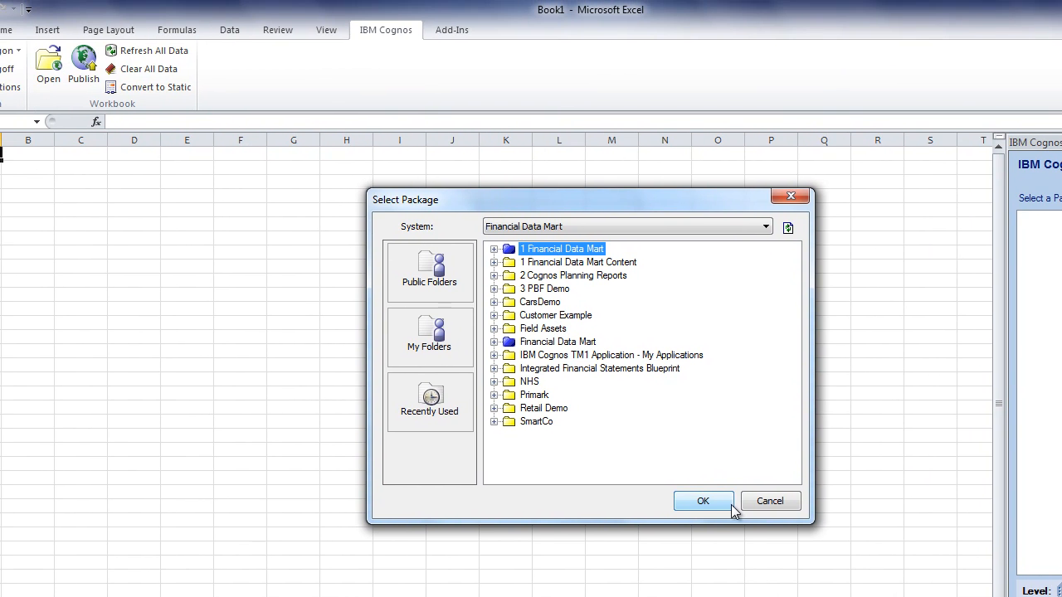
left_click(705, 504)
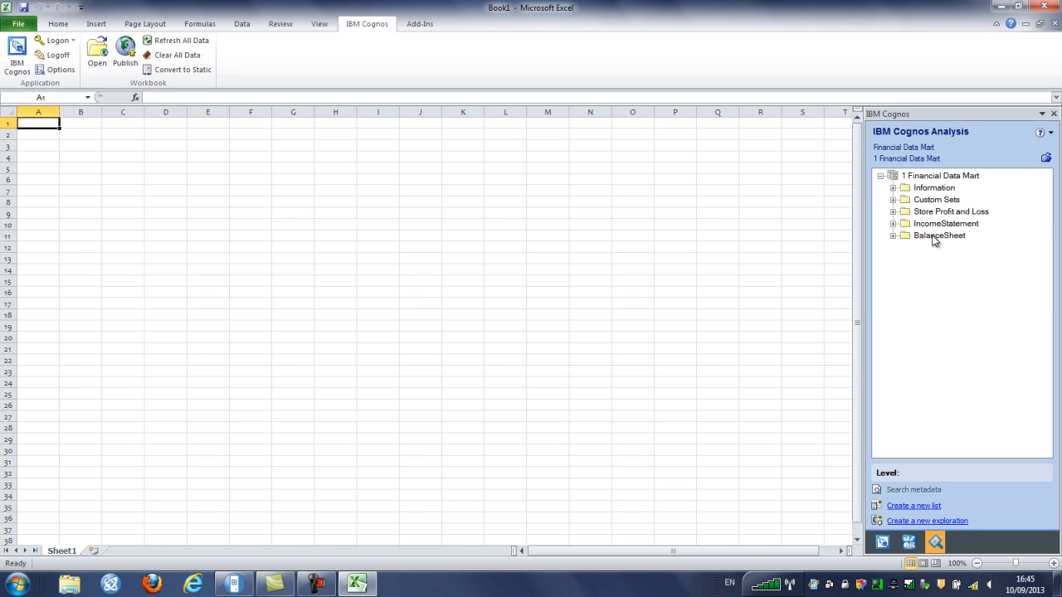
Browse Scenario, Department, Period and Store under Store Profit and Loss, then create a new exploration
left_click(893, 213)
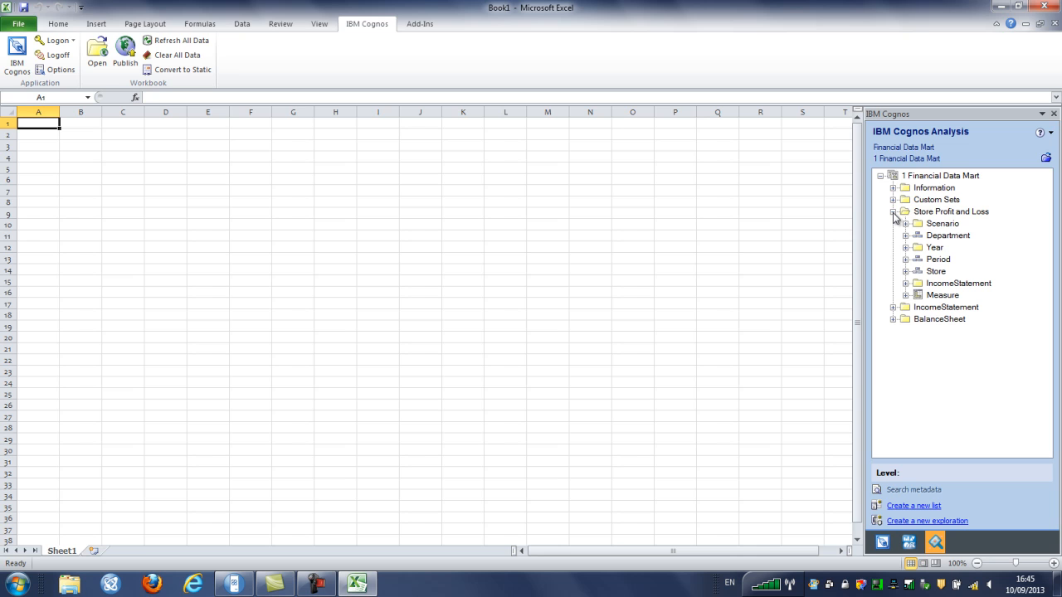
left_click(906, 225)
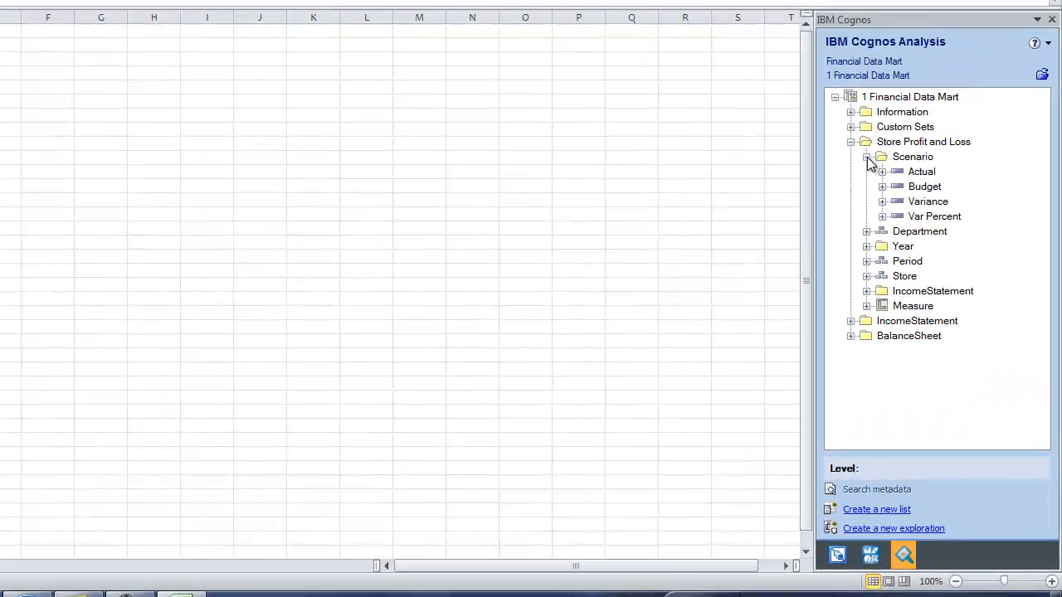
left_click(906, 225)
left_click(867, 173)
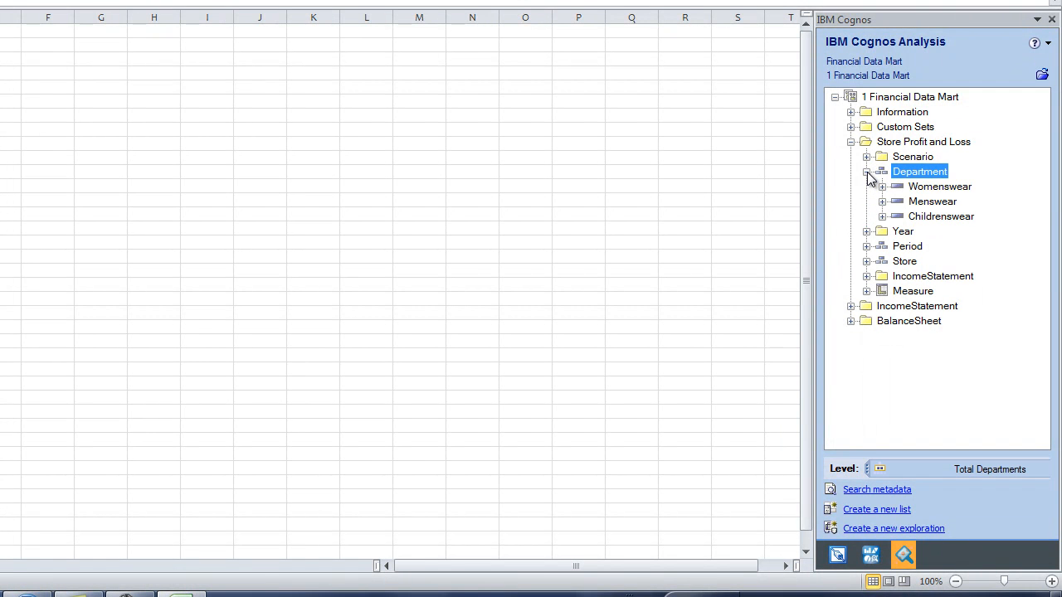
left_click(867, 248)
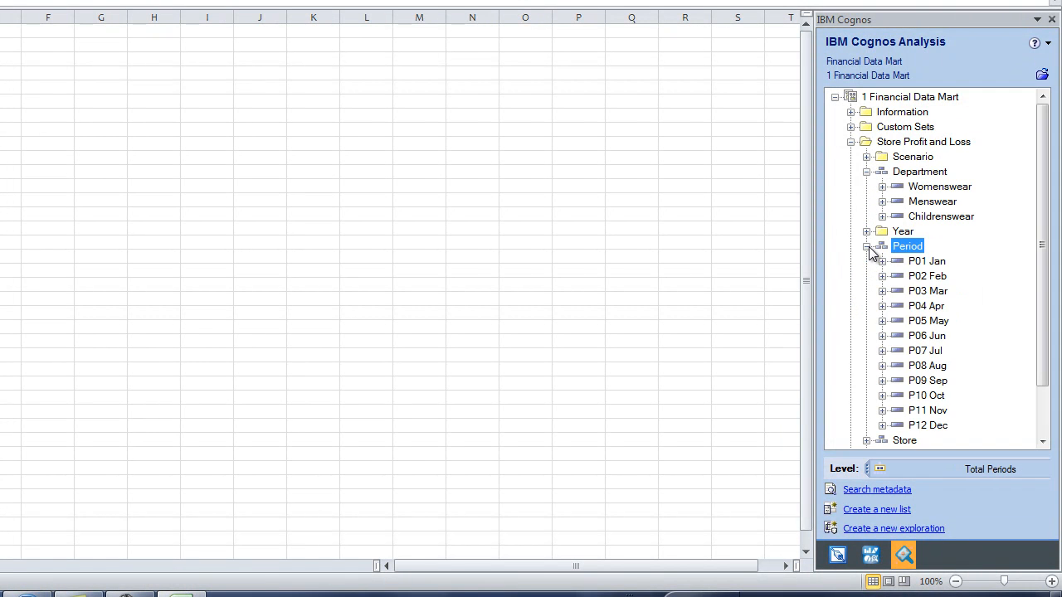
left_click(867, 246)
left_click(867, 262)
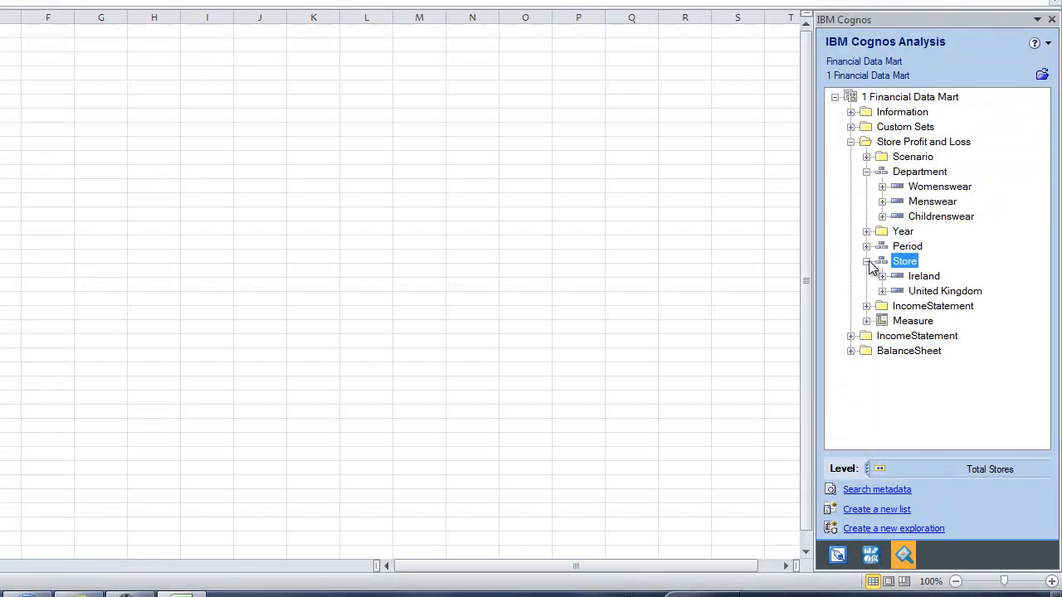
left_click(867, 262)
left_click(867, 172)
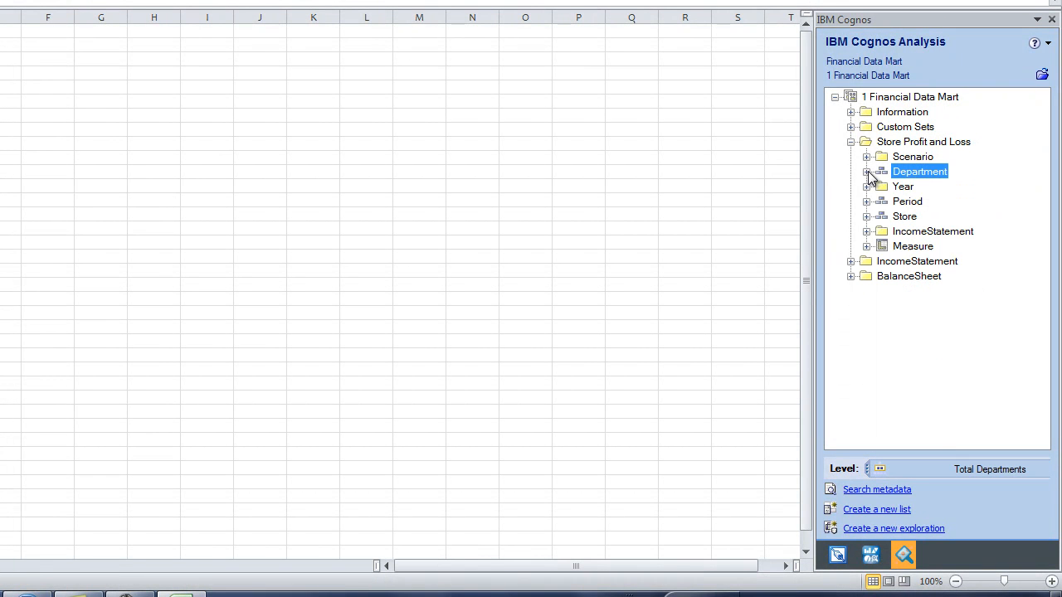
left_click(933, 531)
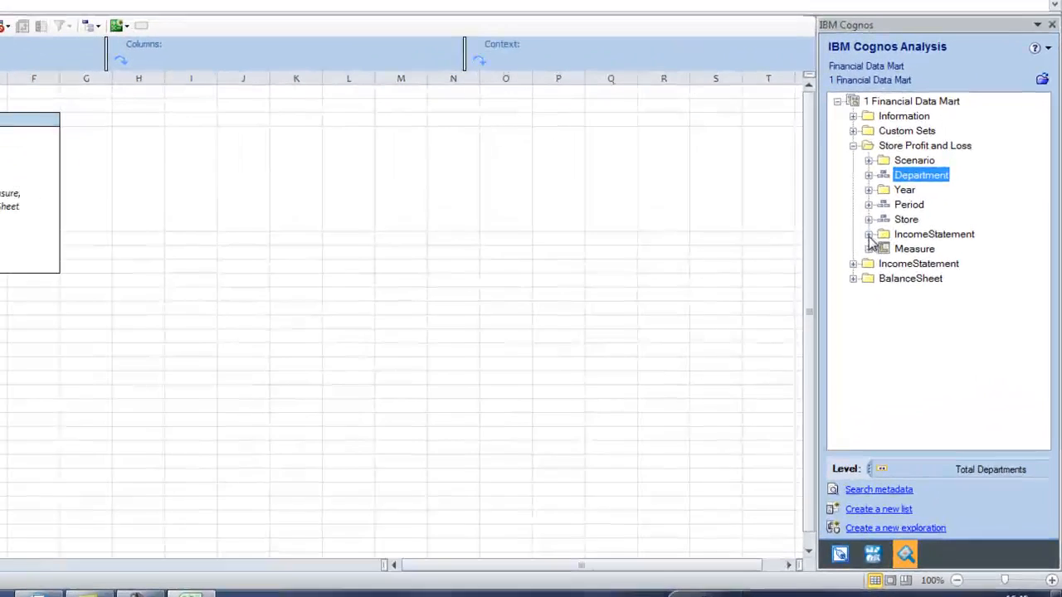
Drag the fifteen IncomeStatement items from Sales to Net income onto the exploration's Rows
left_click(900, 274)
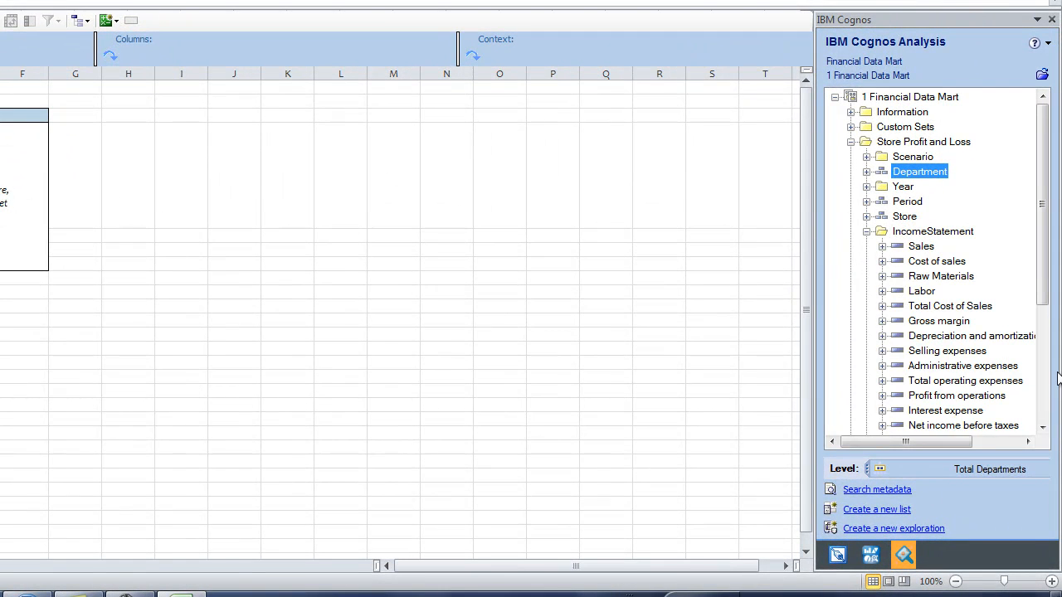
left_click(1043, 428)
left_click(1043, 428)
left_click(1043, 428)
left_click(1043, 428)
left_click(1043, 429)
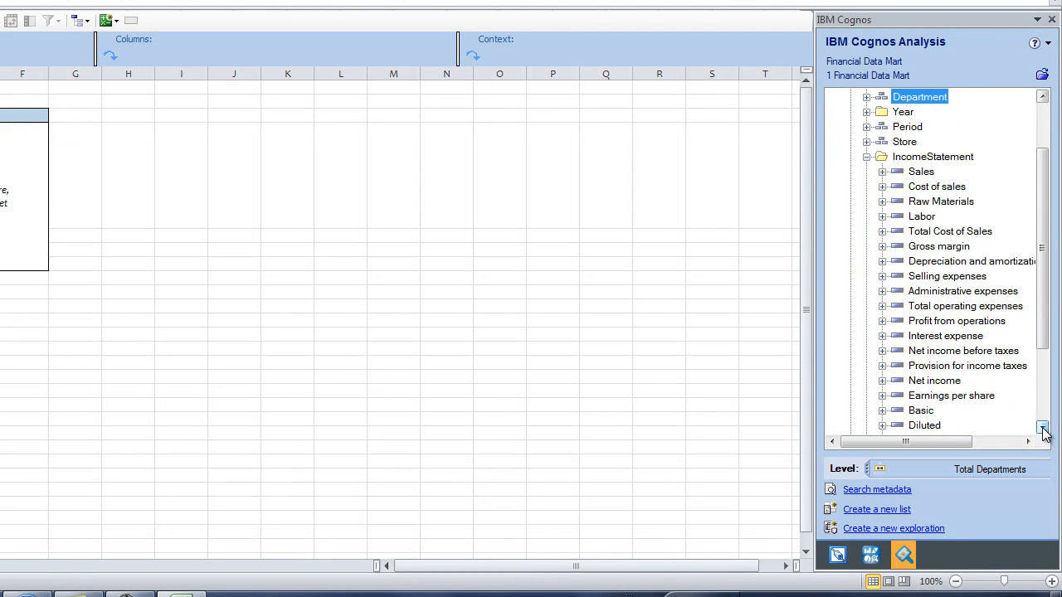
left_click(922, 172)
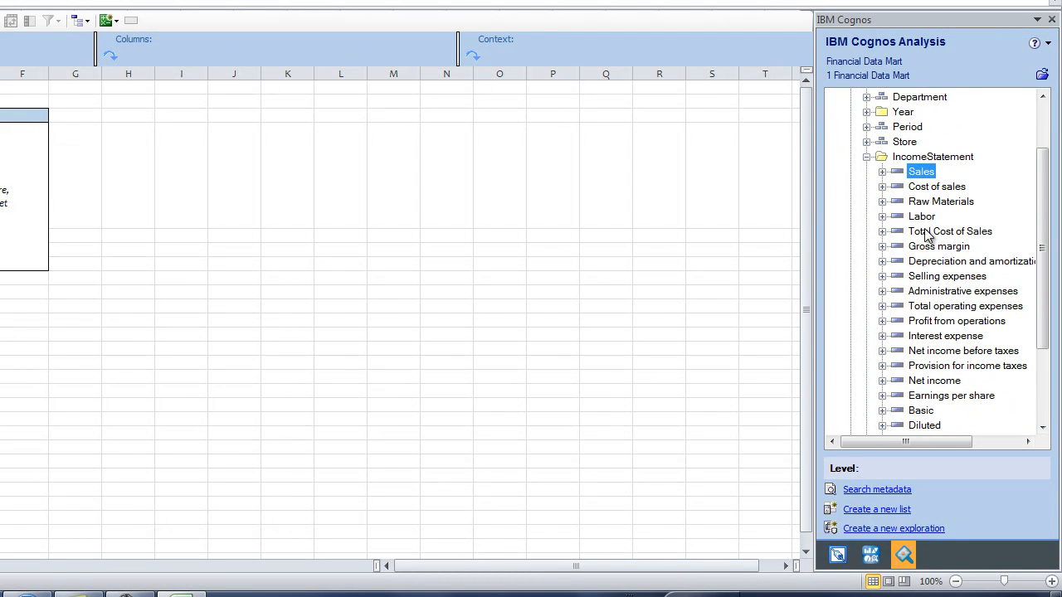
left_click(934, 381, "shift")
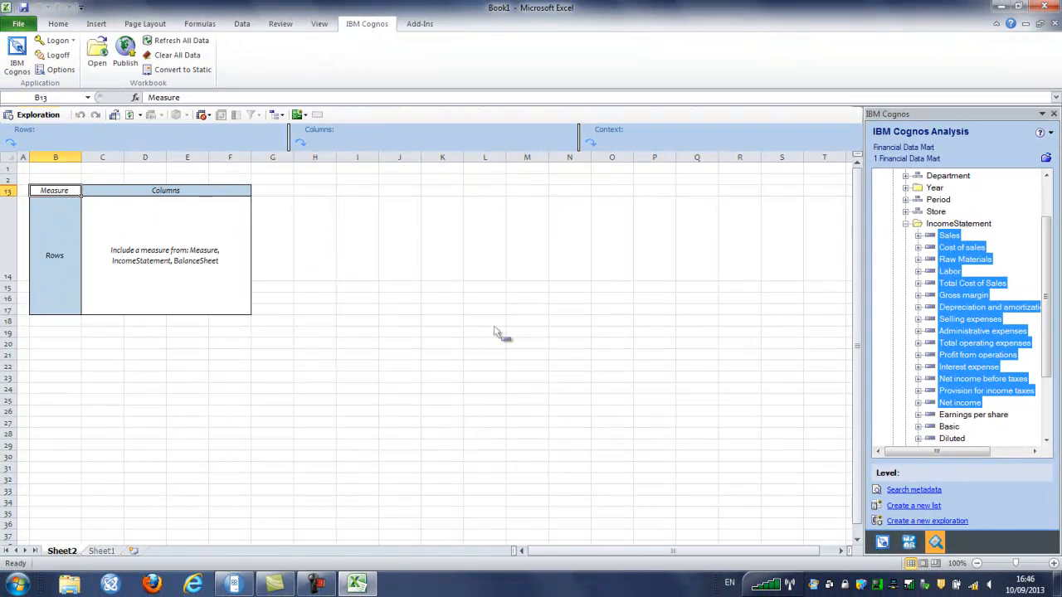
left_click_drag(493, 332, 57, 292)
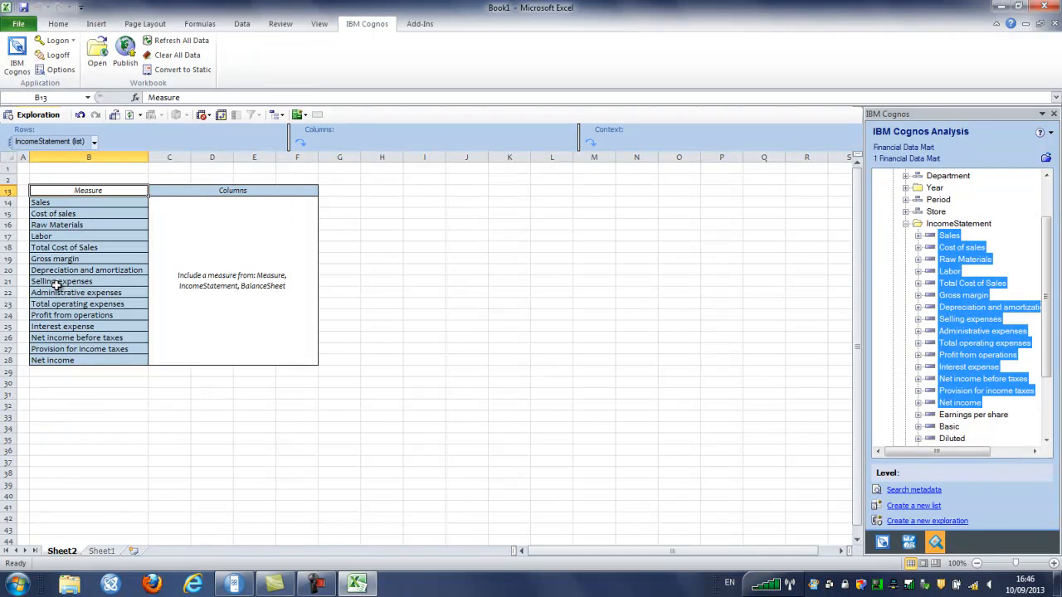
left_click(907, 224)
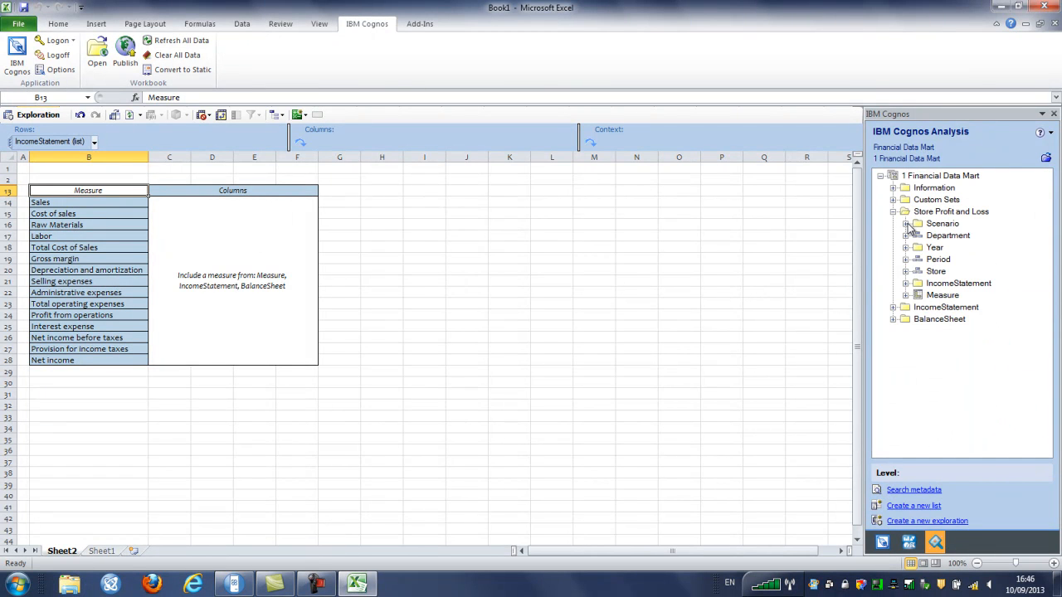
Place the Scenario members Actual, Budget, Variance and Var Percent as exploration columns
left_click(906, 224)
left_click(951, 237)
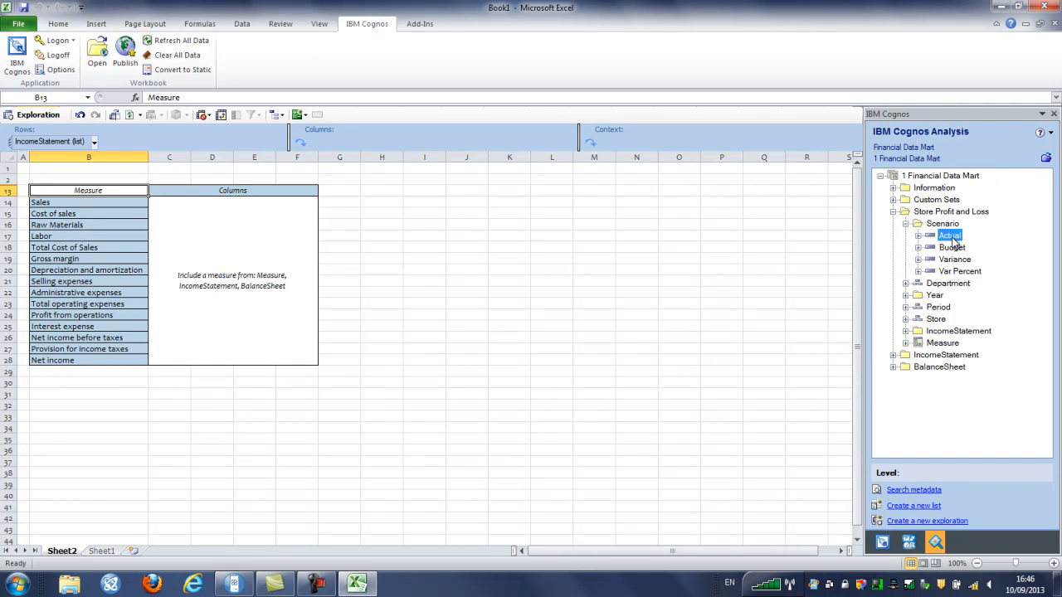
left_click(959, 272, "shift")
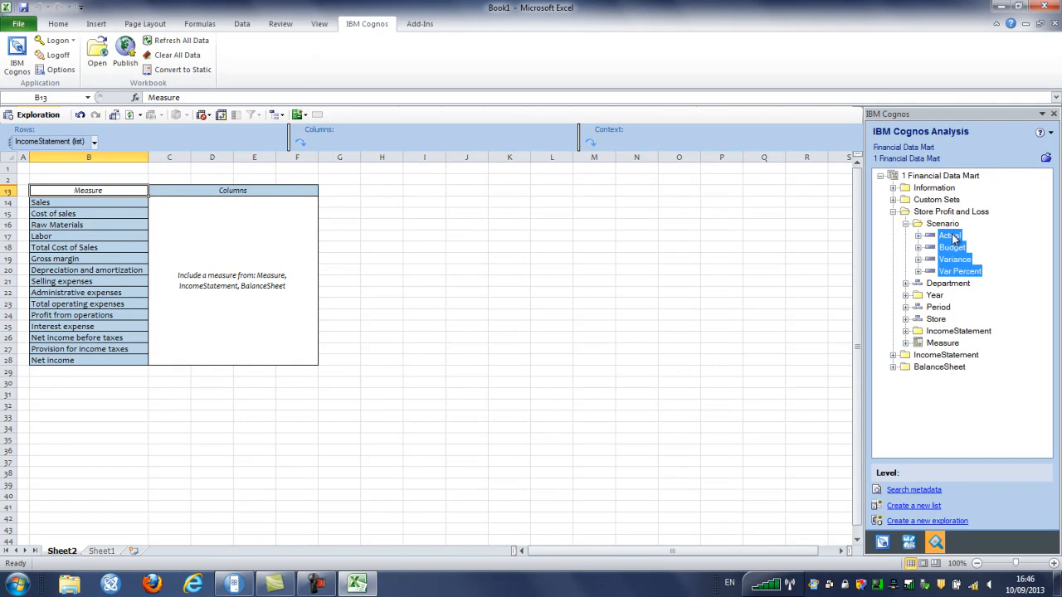
left_click_drag(952, 238, 396, 144)
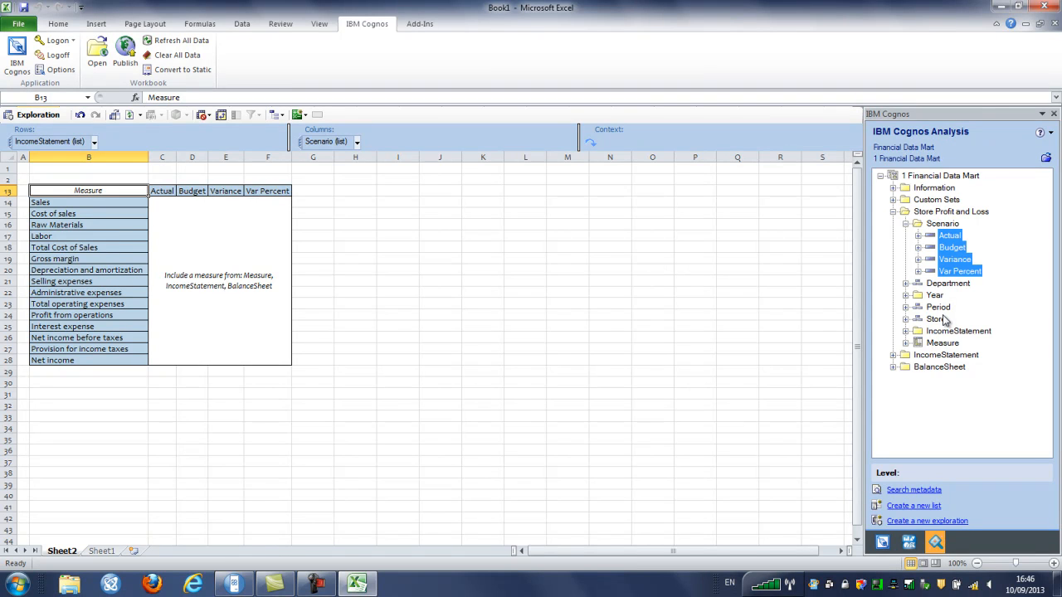
Set EUR as the exploration's measure
left_click(906, 342)
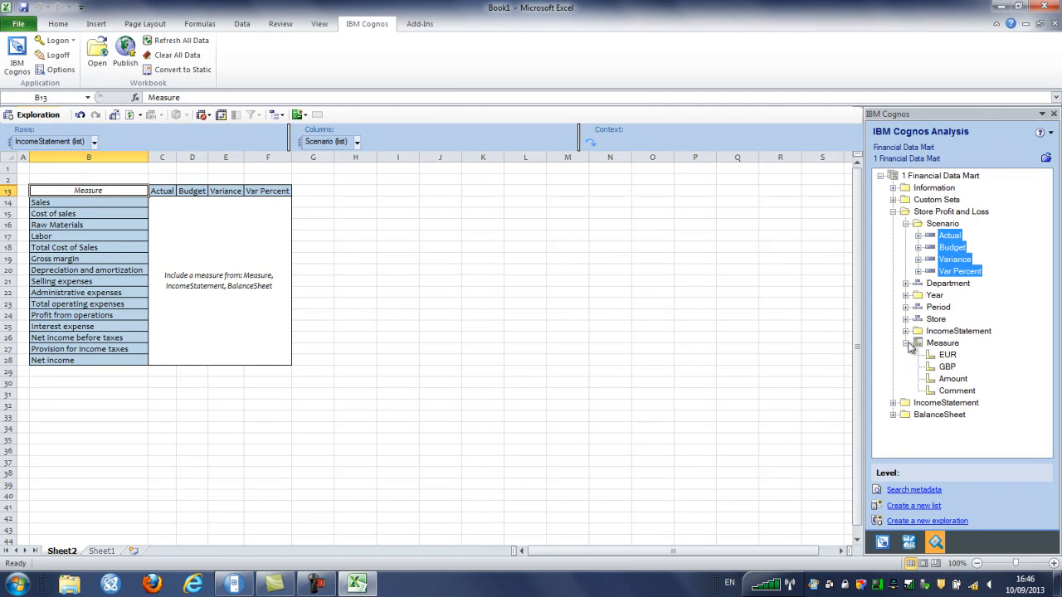
left_click(947, 355)
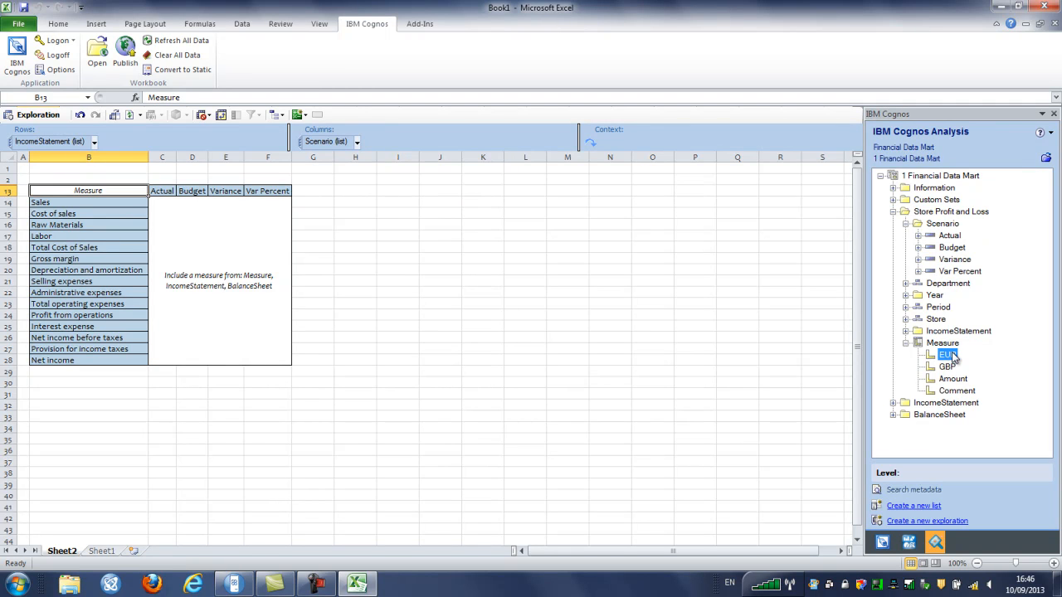
left_click_drag(947, 357, 234, 283)
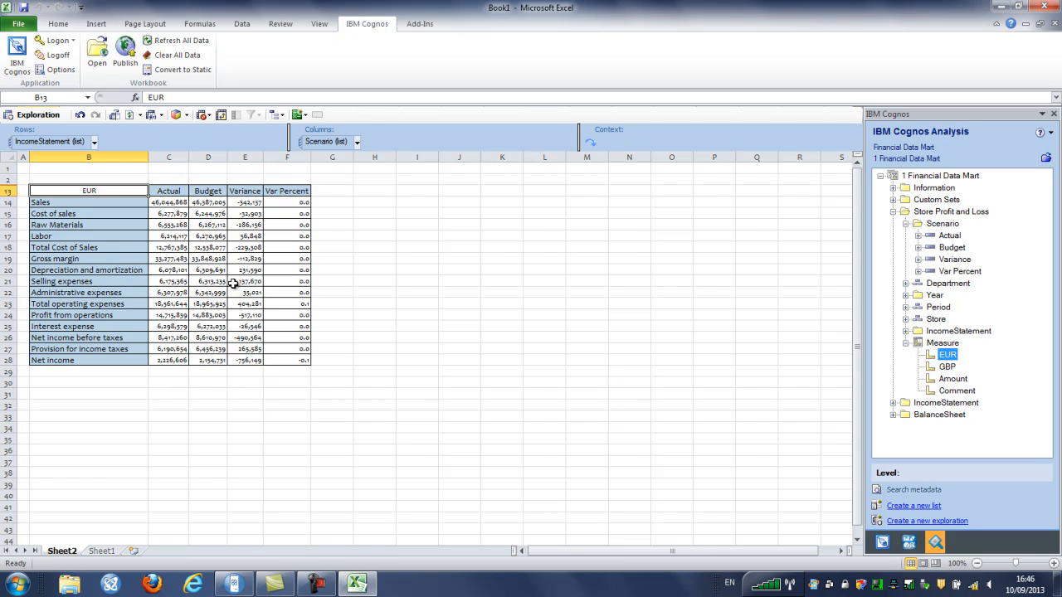
Insert blank user rows above Cost of sales, Gross margin and Net income
left_click(111, 213)
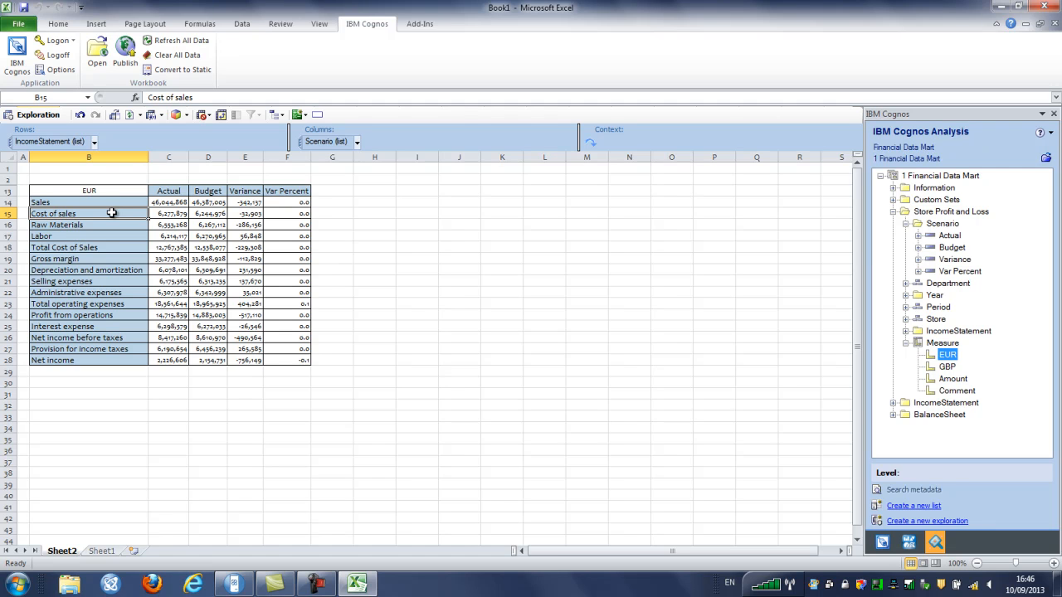
left_click(318, 119)
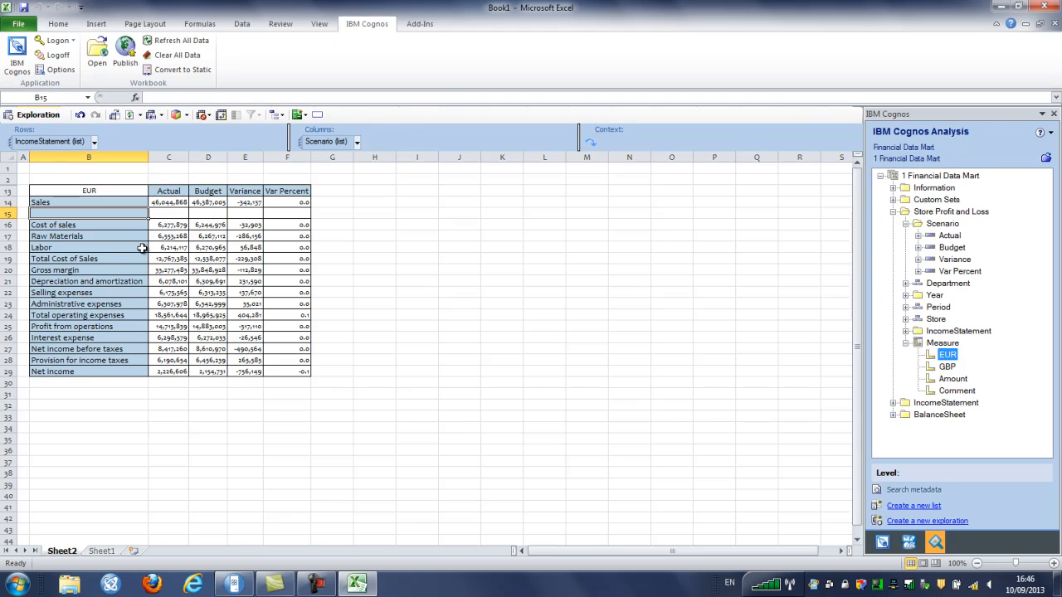
left_click(102, 271)
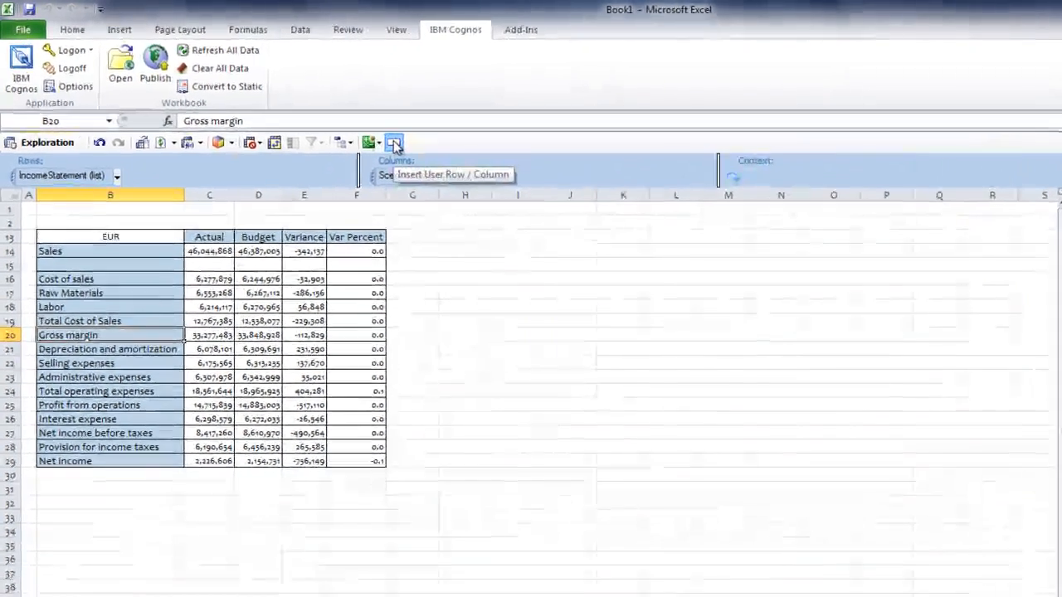
left_click(395, 144)
left_click(117, 479)
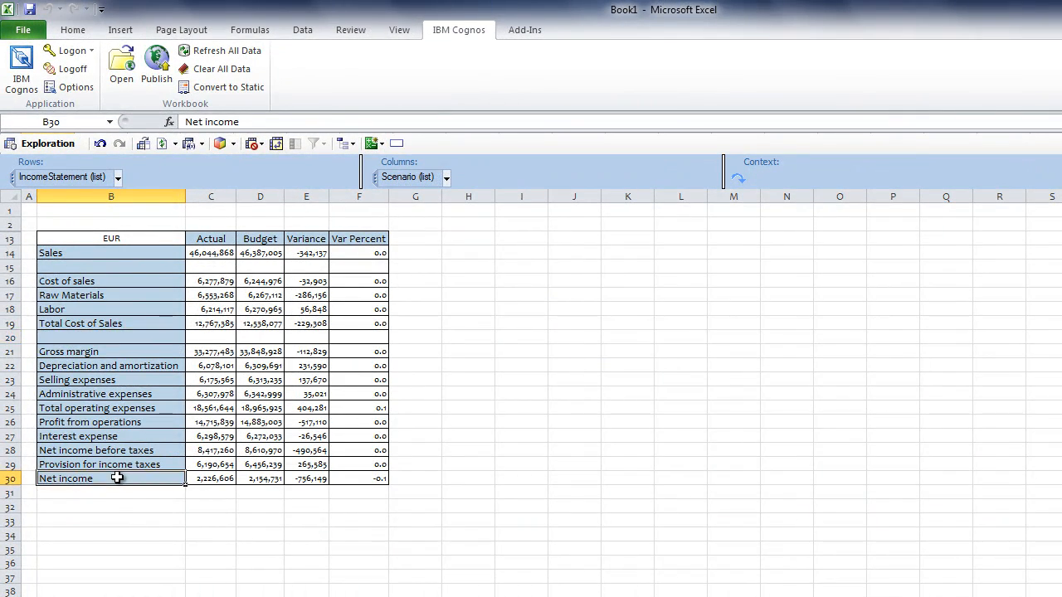
left_click(396, 144)
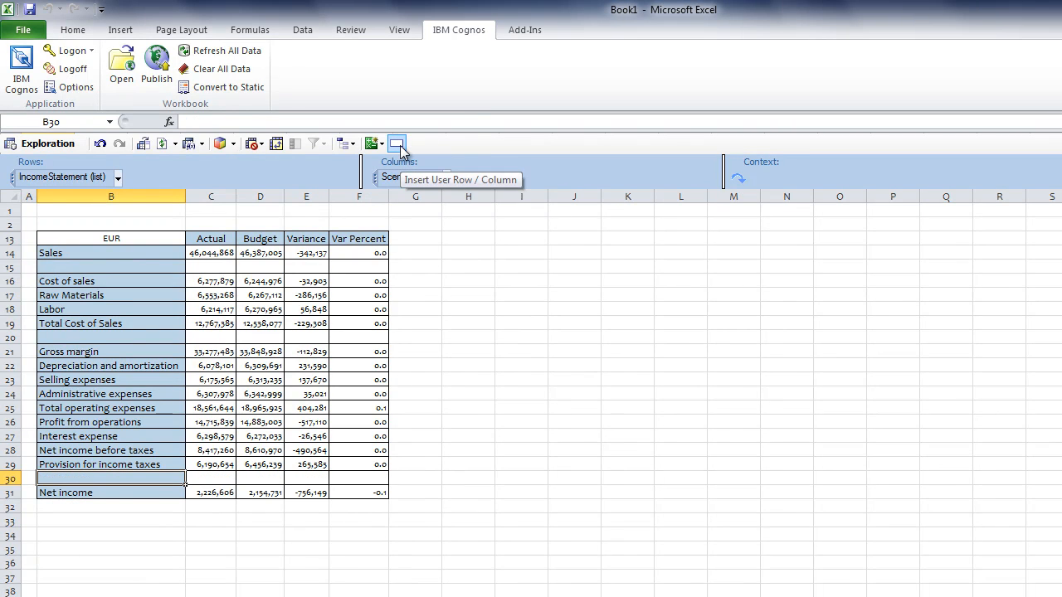
left_click(128, 519)
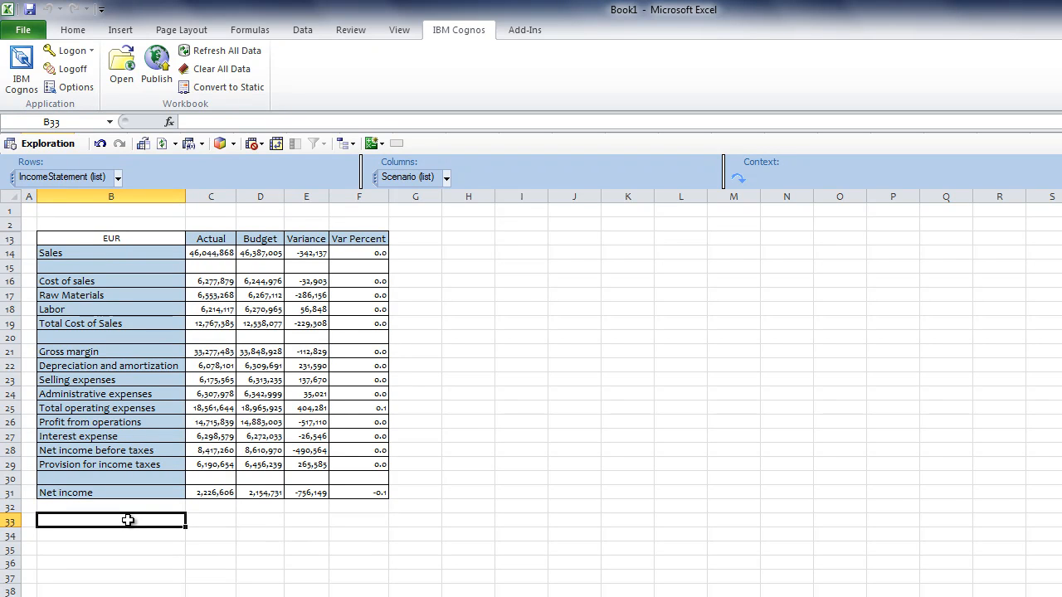
Label cell B33 'Earnings Per Share', fixing the missing space
type("Earn")
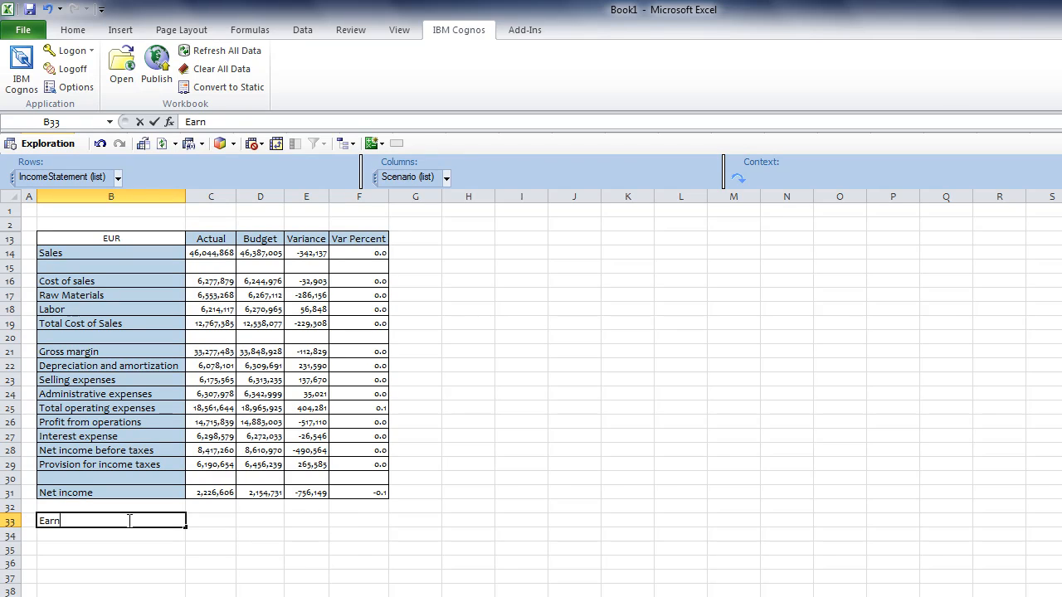
type("ings PerShare")
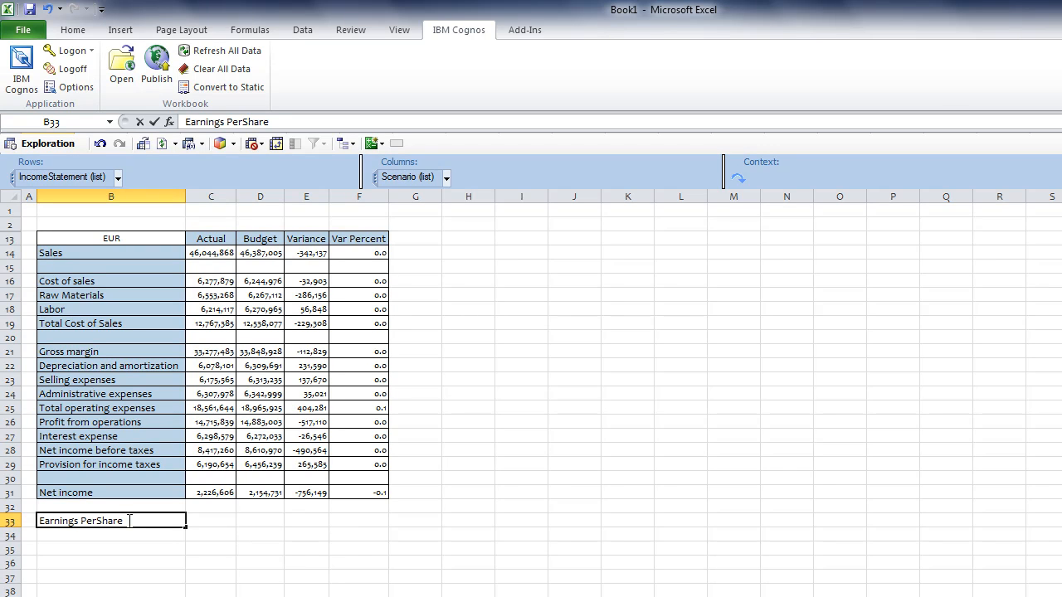
key("ctrl+Return")
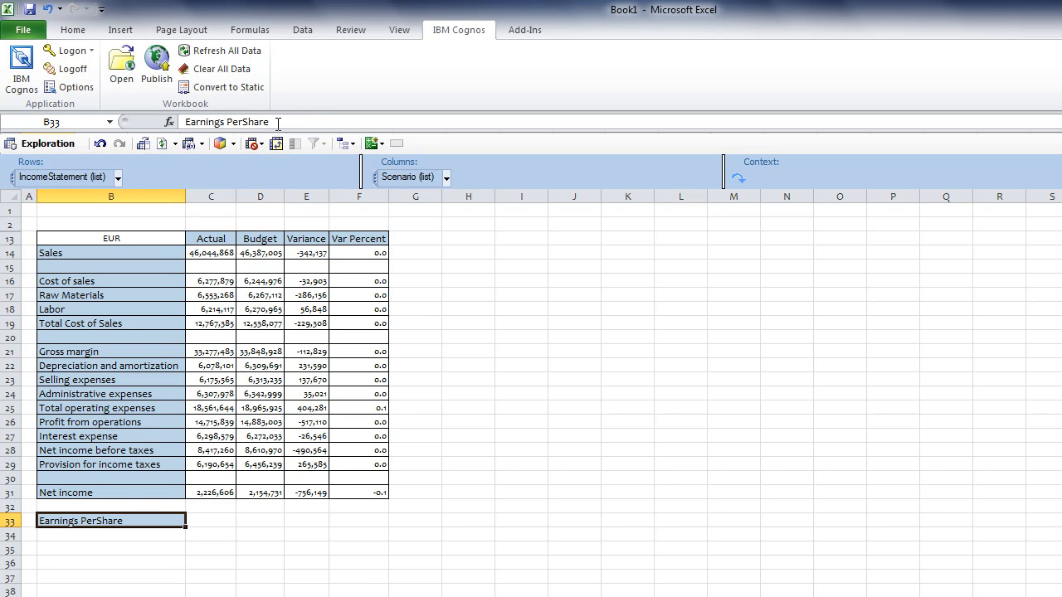
left_click(245, 122)
key("Return")
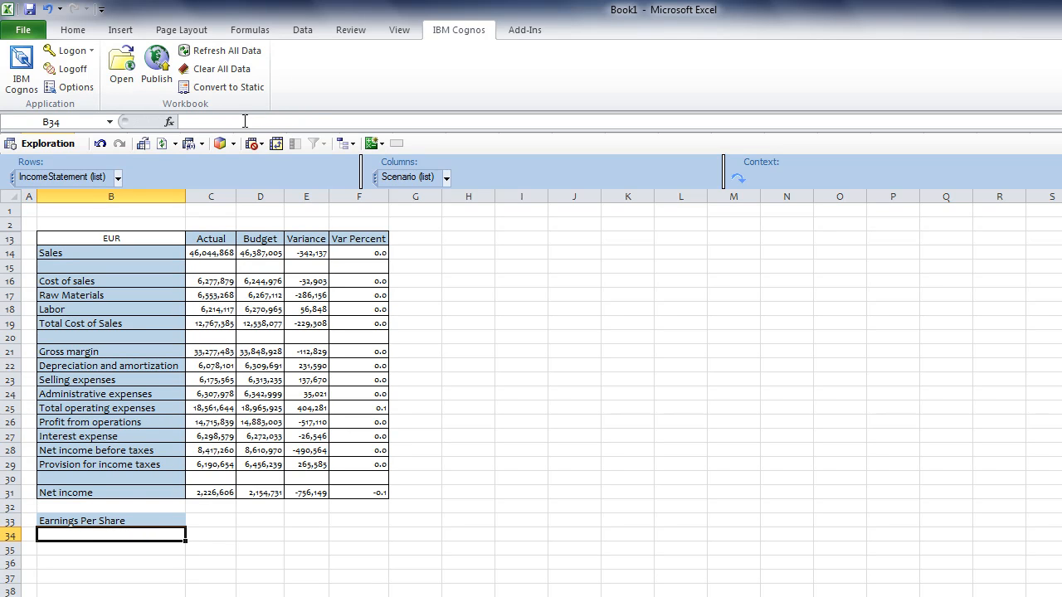
Enter =C31/32000 in C33 and fill it across to D33 for Budget
left_click(214, 518)
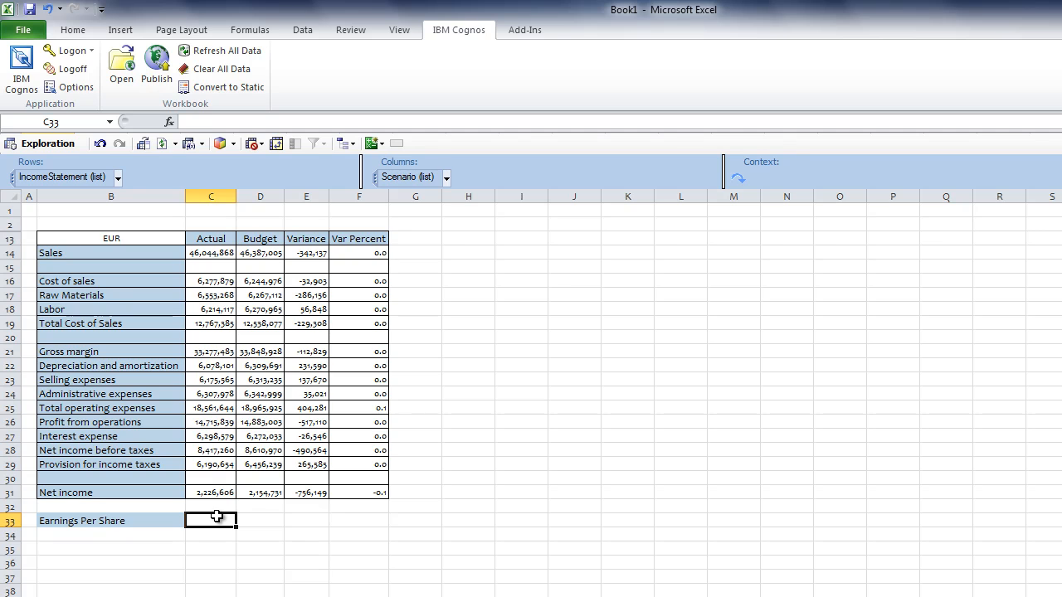
type("=")
key("Up")
key("Up")
type("/32000")
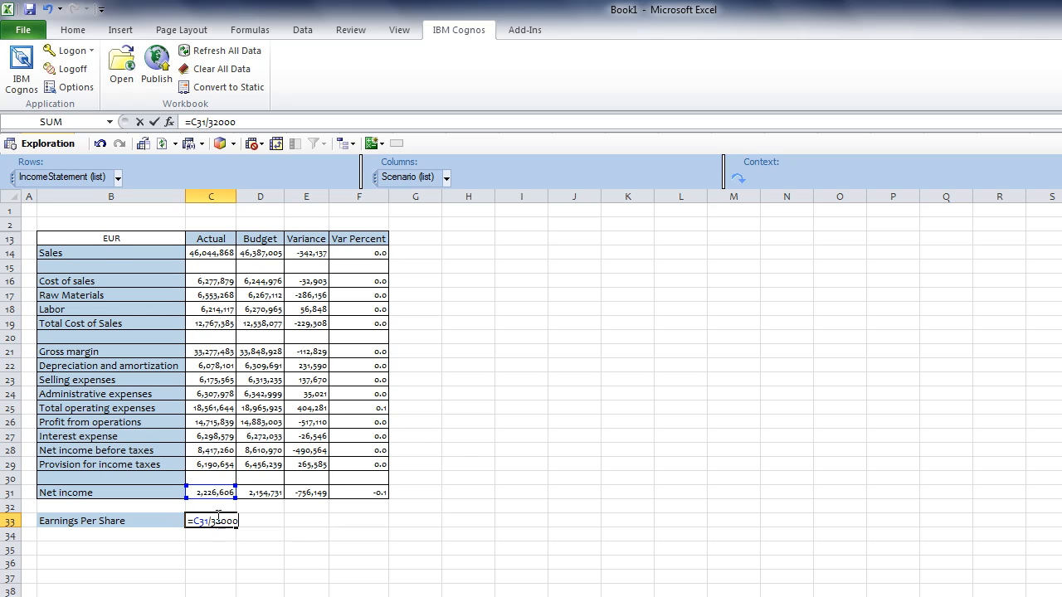
key("Return")
left_click(218, 520)
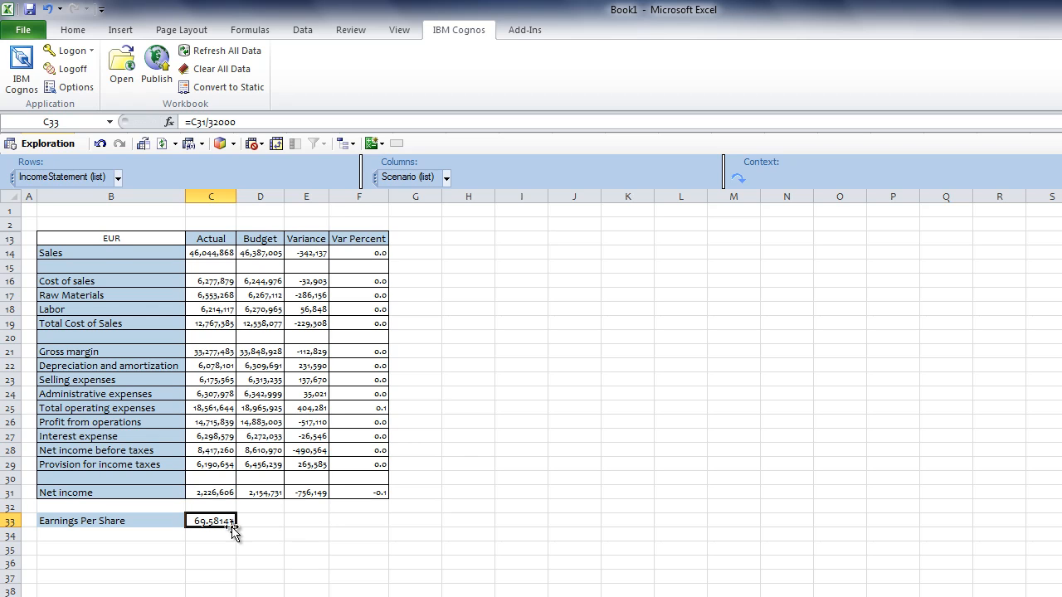
left_click_drag(236, 528, 266, 531)
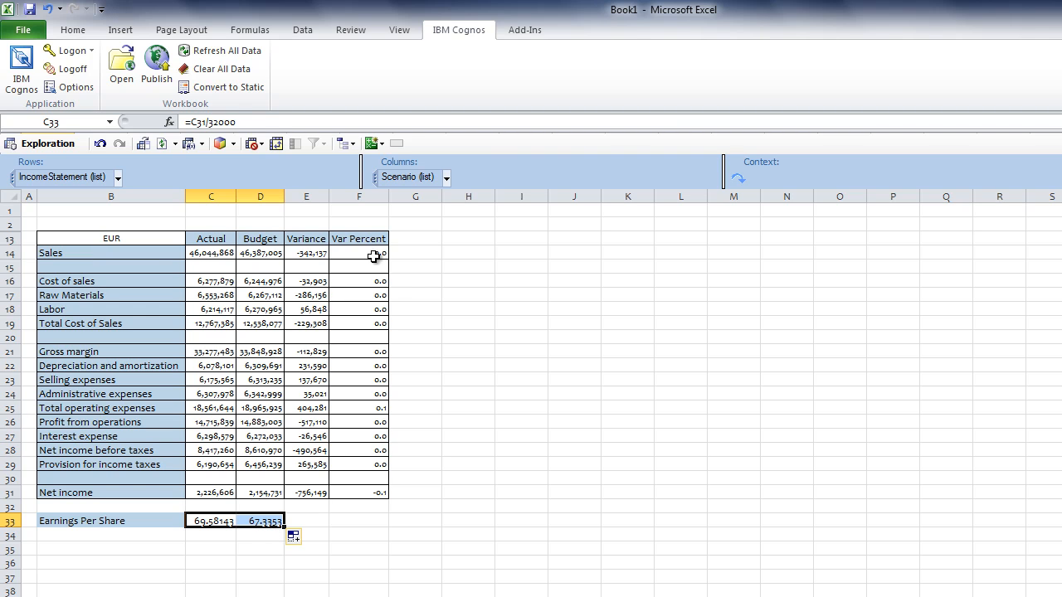
left_click_drag(372, 254, 345, 490)
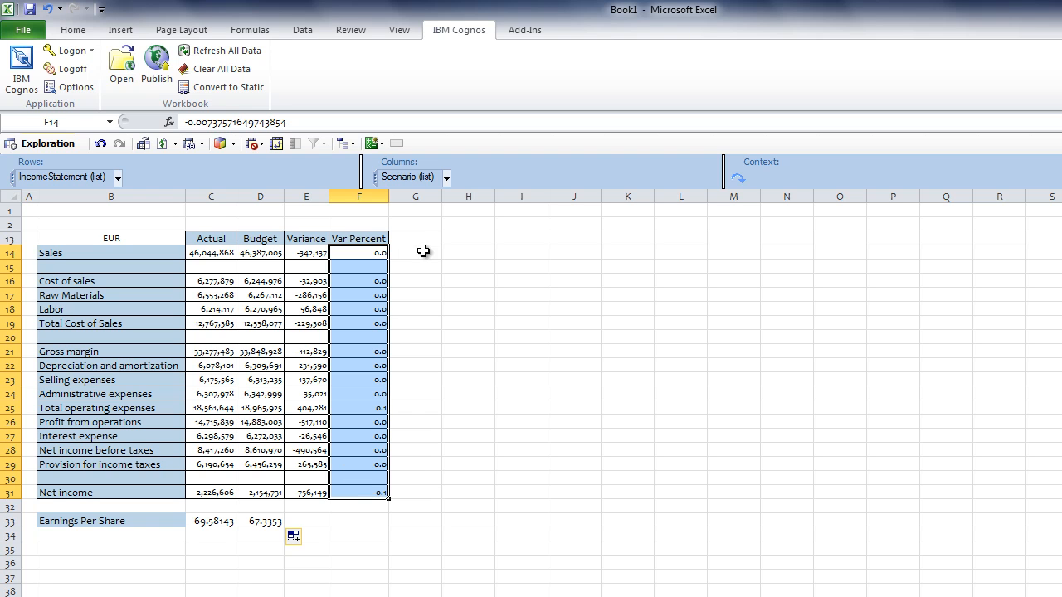
Format the Var Percent values F14:F31 as percentages with one decimal place
left_click(73, 34)
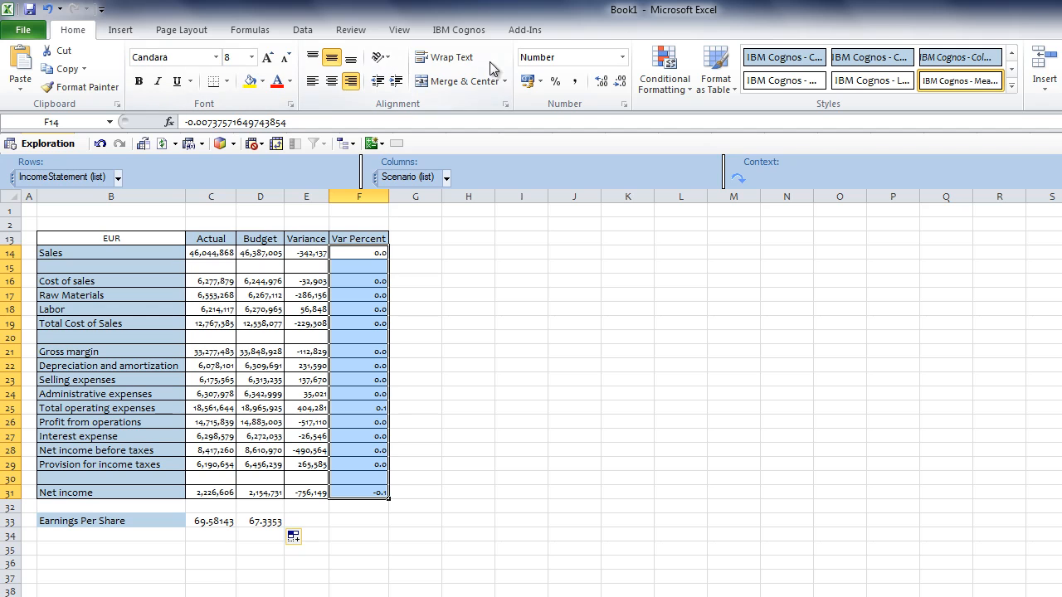
left_click(555, 80)
left_click(601, 82)
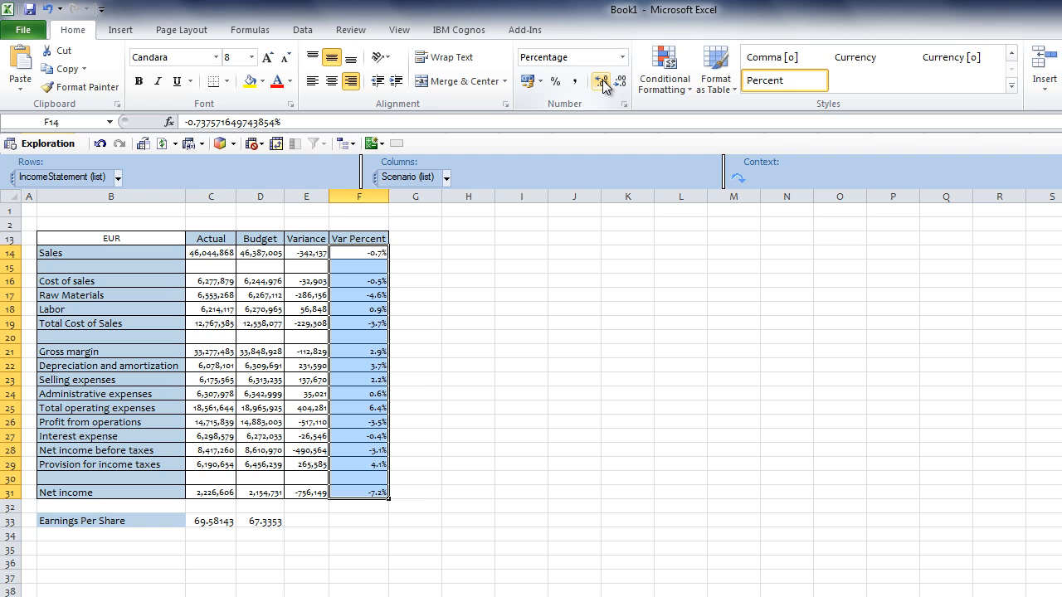
left_click(96, 209)
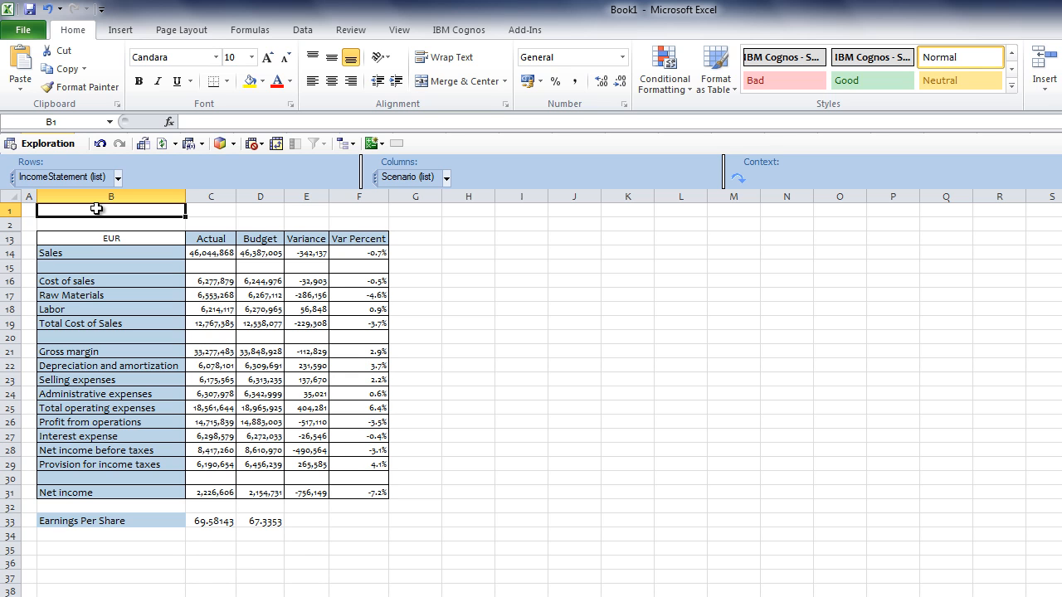
left_click(461, 31)
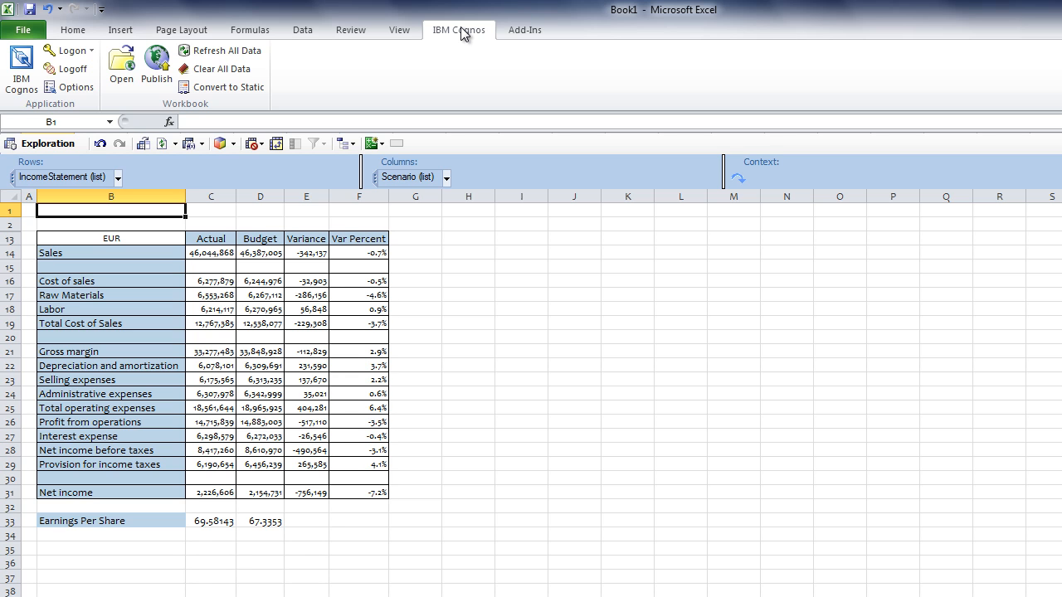
Publish the workbook as 'Income Statement' into 1 Financial Data Mart Content > Microsoft Office Content
left_click(157, 70)
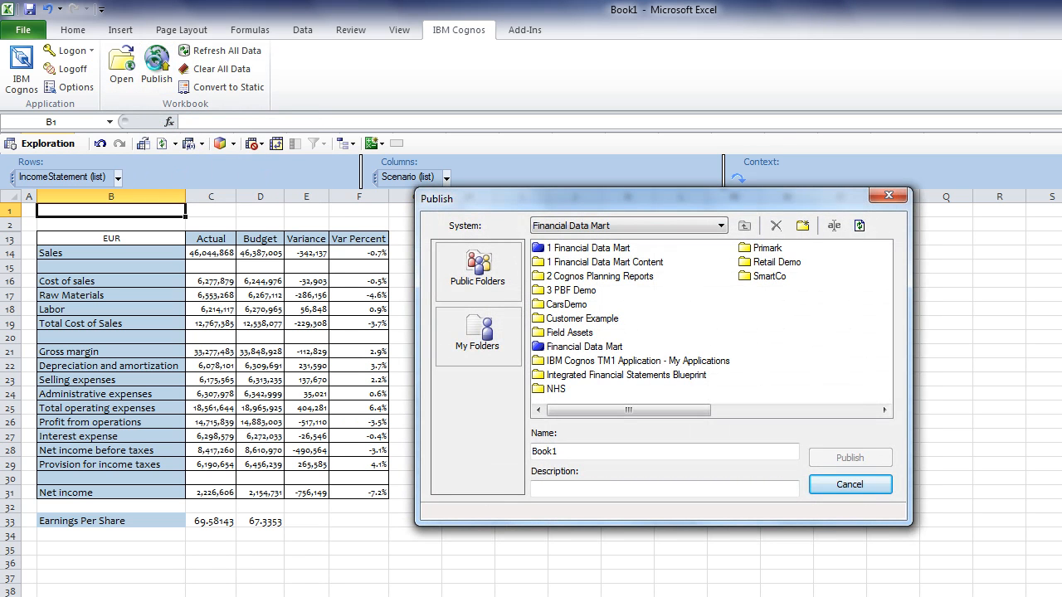
double_click(644, 263)
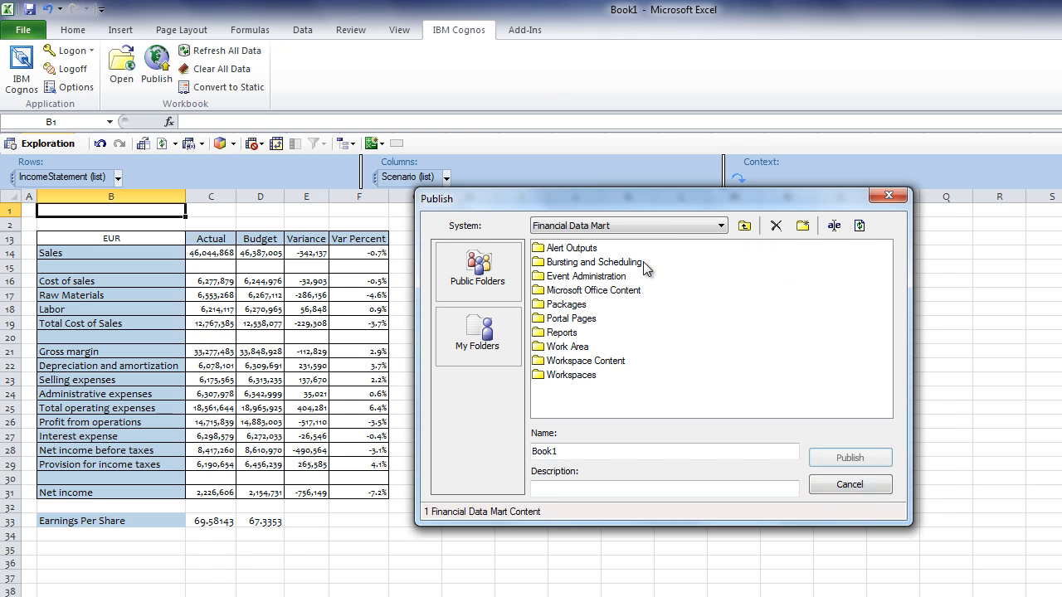
double_click(604, 290)
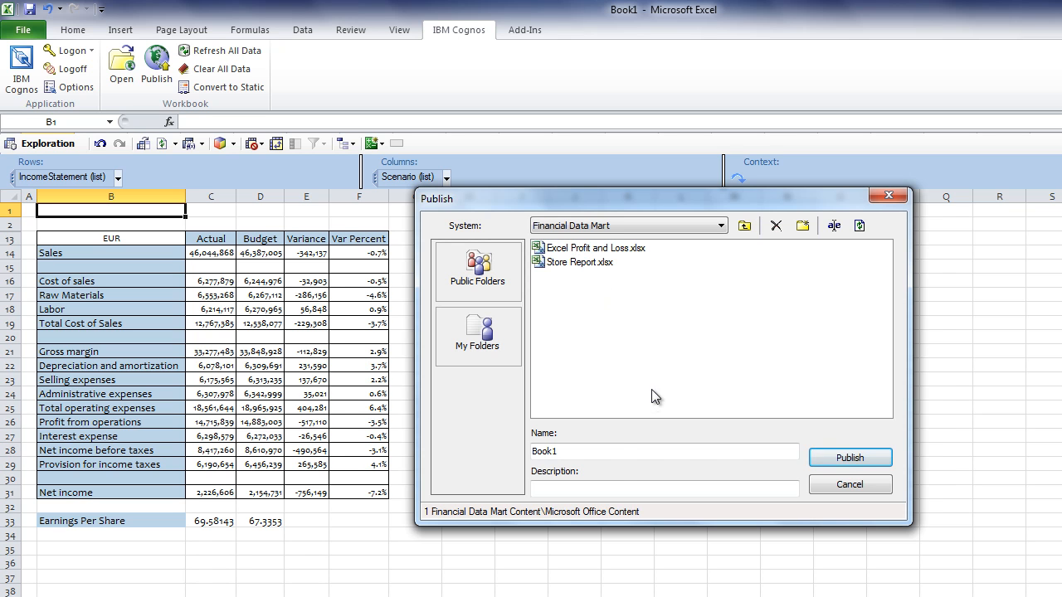
left_click(606, 453)
key("BackSpace")
key("BackSpace")
key("BackSpace")
key("BackSpace")
key("BackSpace")
type("Income Statement")
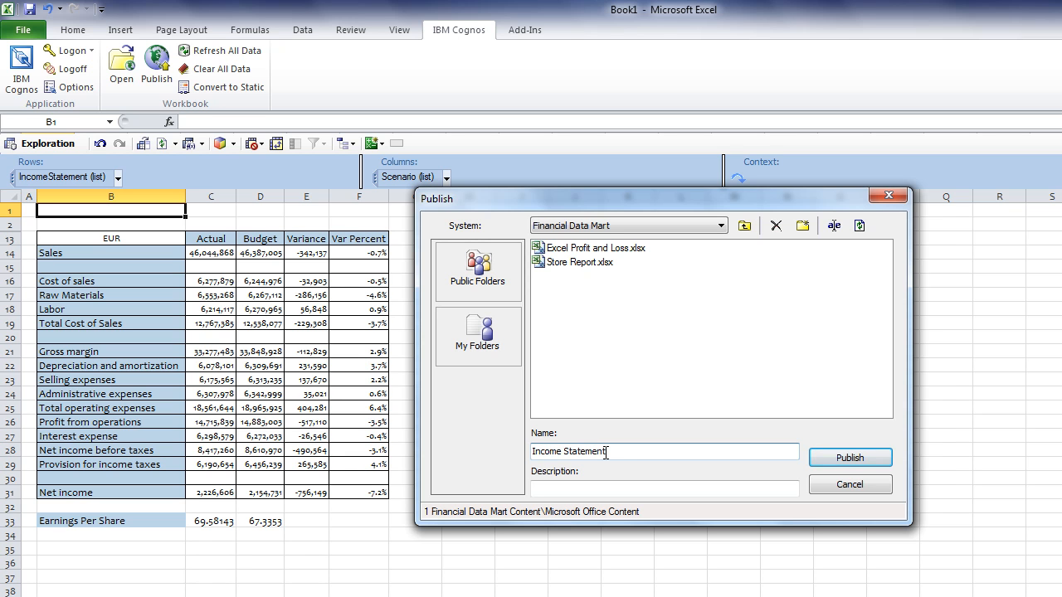
left_click(850, 457)
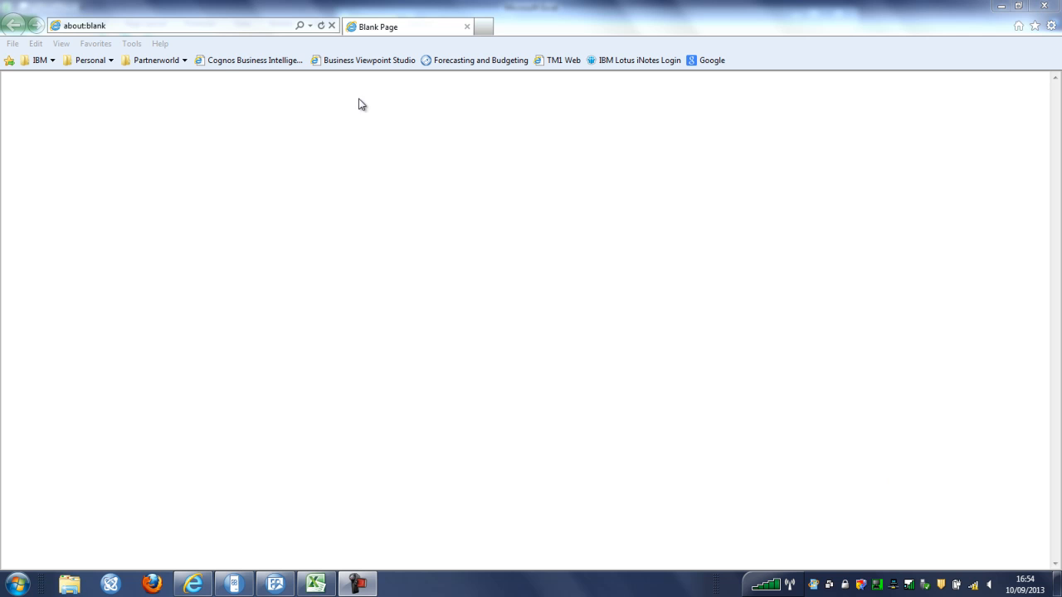
Open the Cognos Business Intelligence portal and log on with the user ID
left_click(221, 70)
left_click(473, 282)
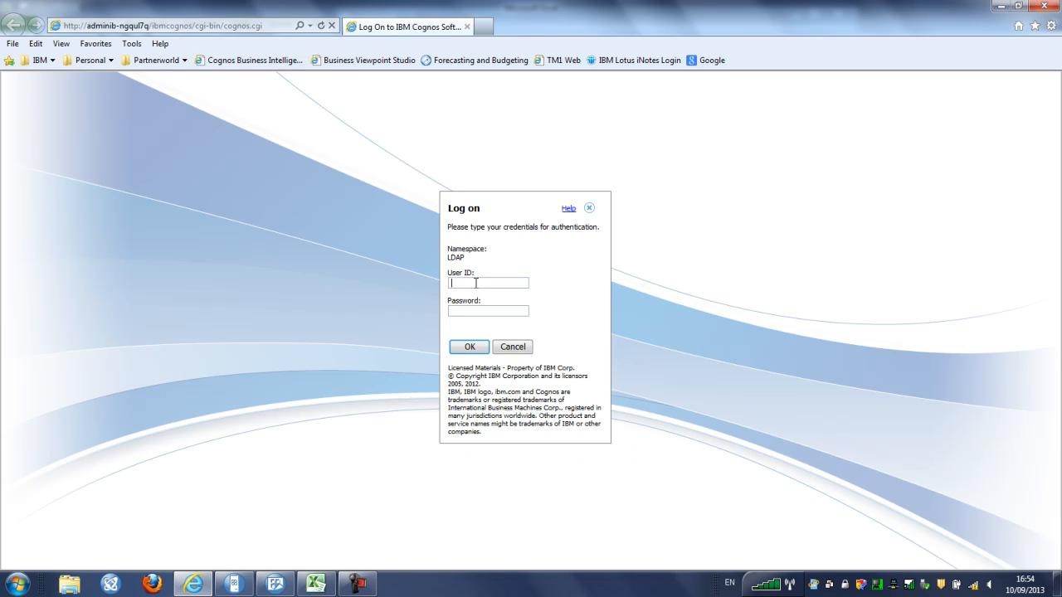
type("rob******")
key("Return")
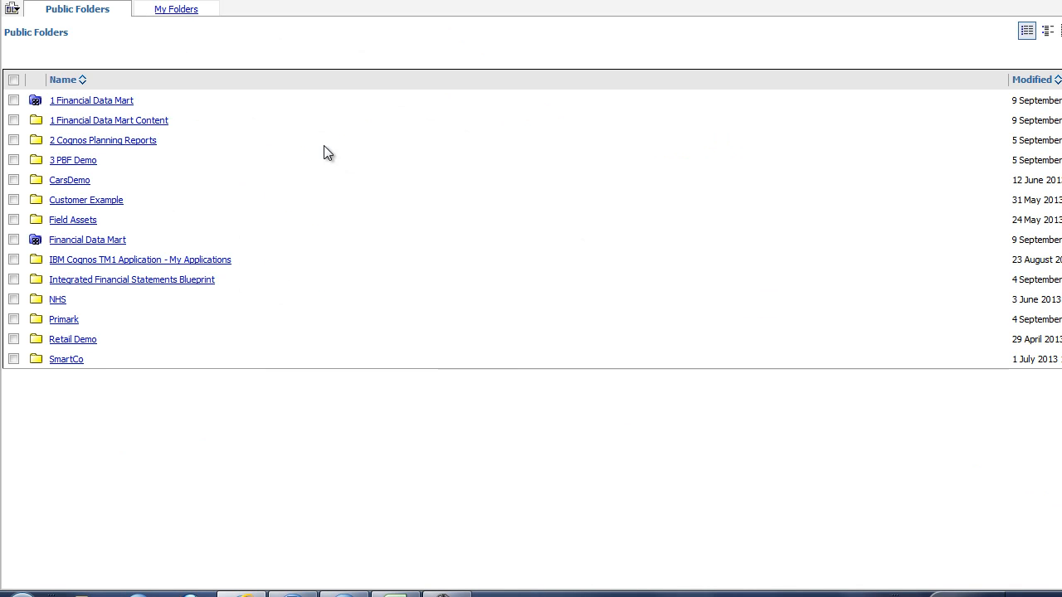
Browse to 1 Financial Data Mart Content > Microsoft Office Content and request Income Statement.xlsx
left_click(152, 123)
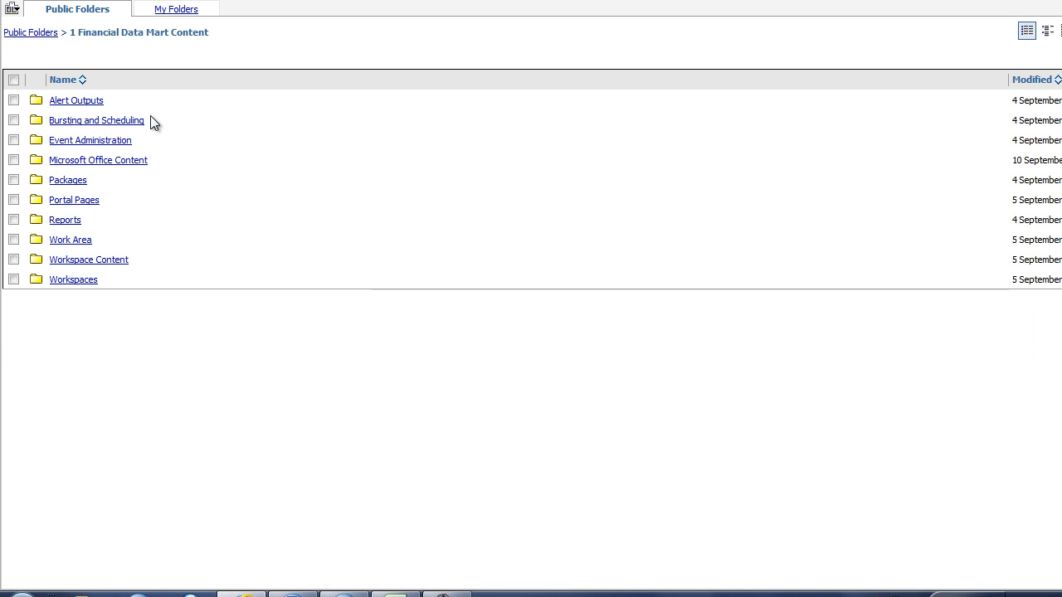
left_click(133, 161)
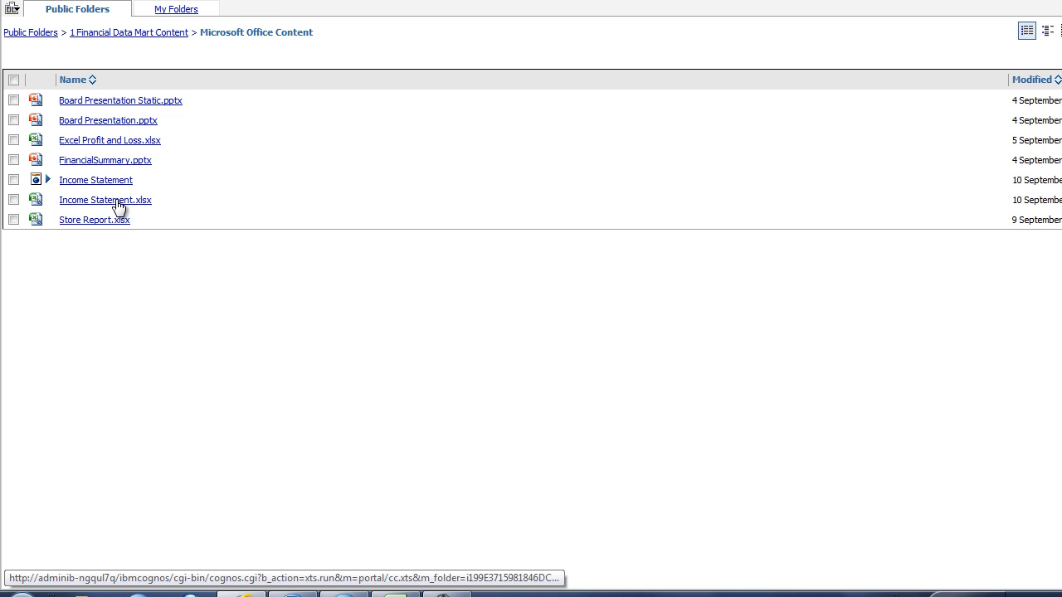
left_click(117, 202)
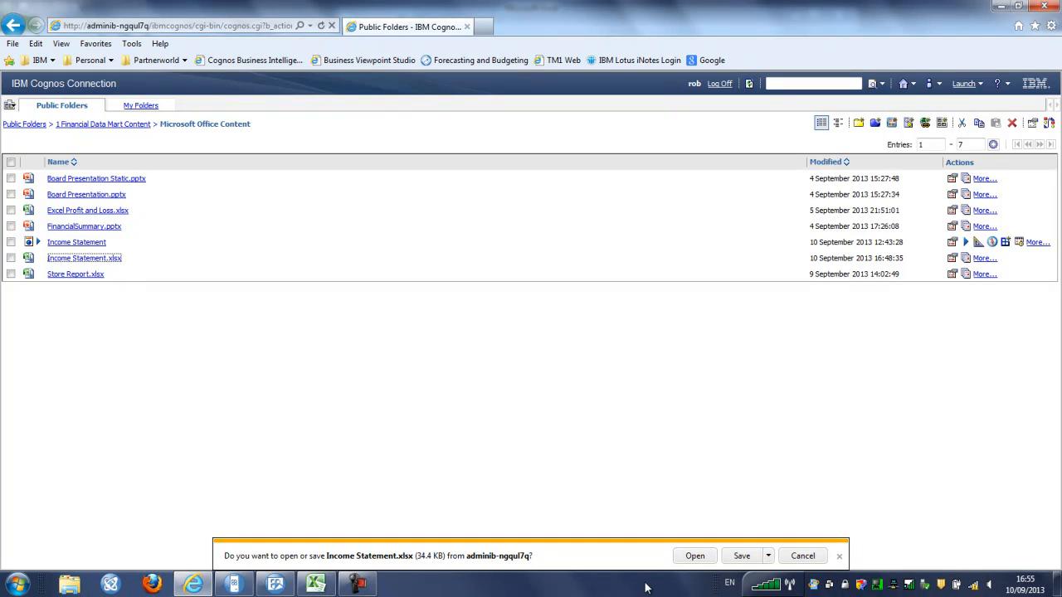
Open Income Statement.xlsx in Excel with editing enabled and convert all its data to static values
left_click(687, 557)
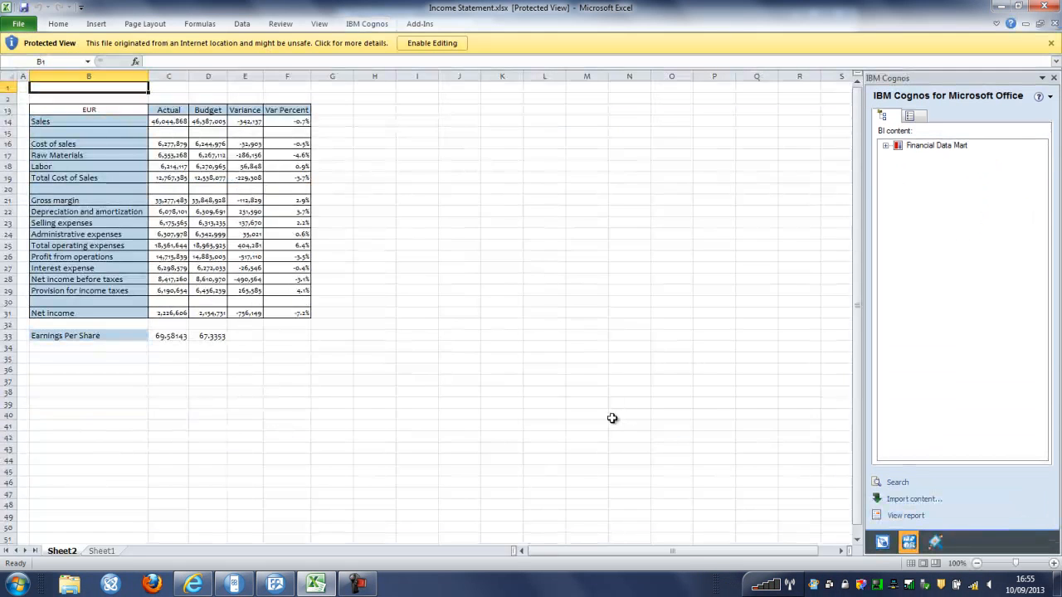
left_click(428, 42)
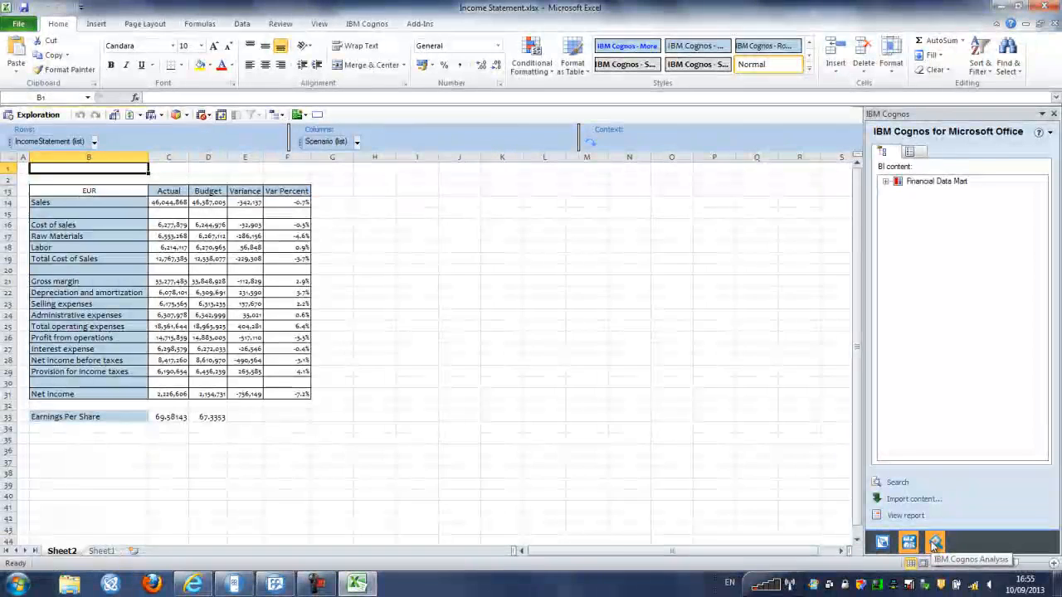
left_click(368, 25)
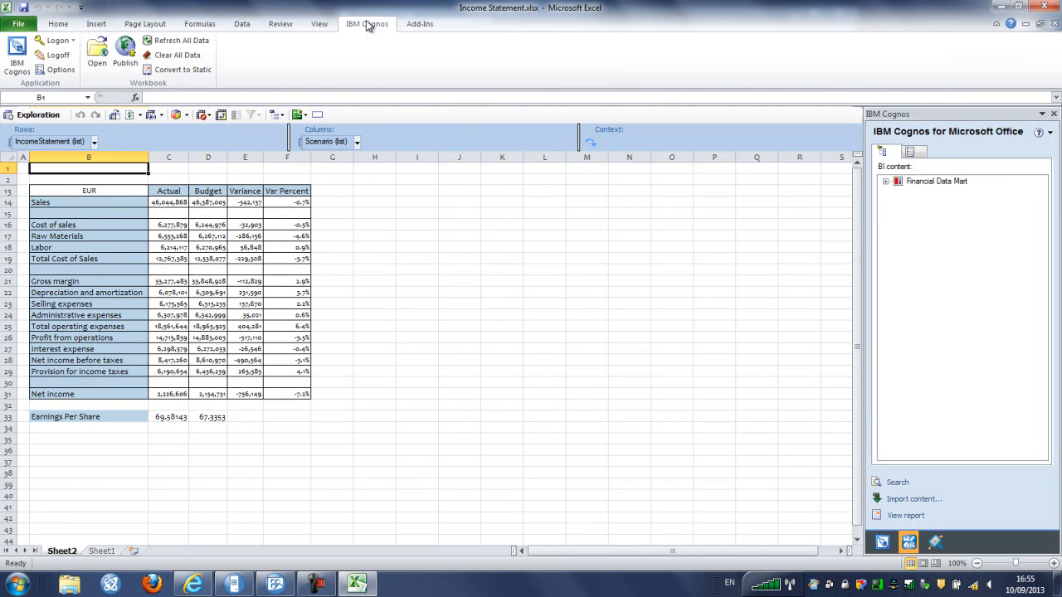
left_click(184, 73)
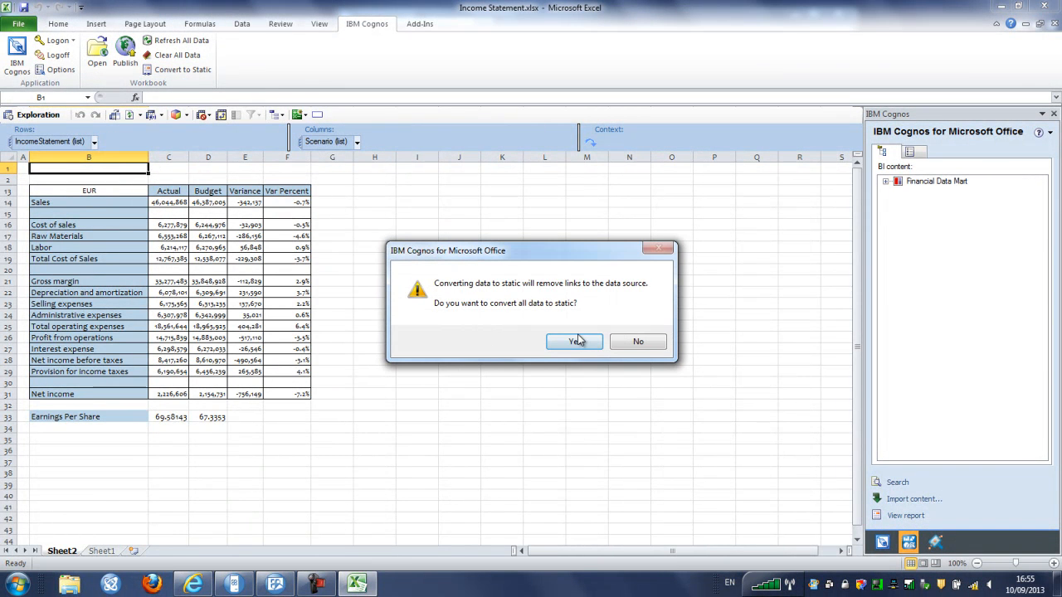
left_click(575, 341)
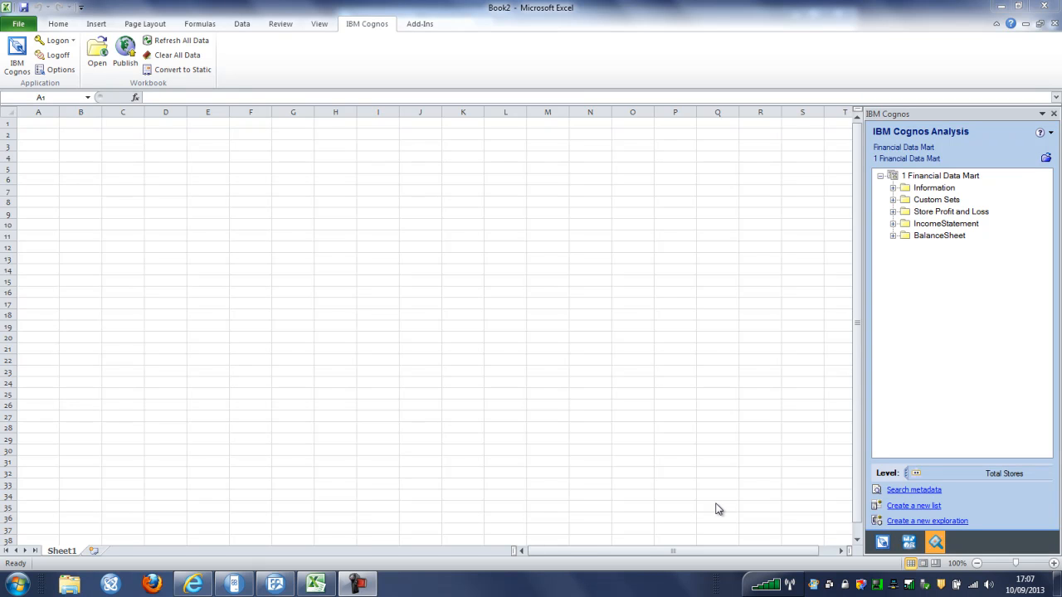
Start a new empty exploration and expand Store Profit and Loss > Store to list the countries
left_click(930, 524)
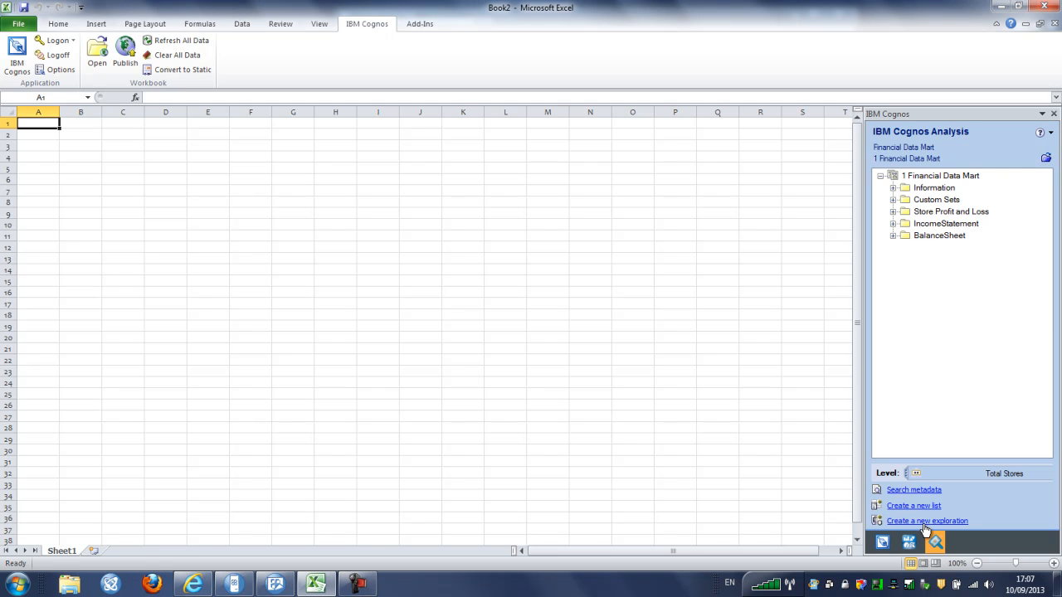
left_click(925, 522)
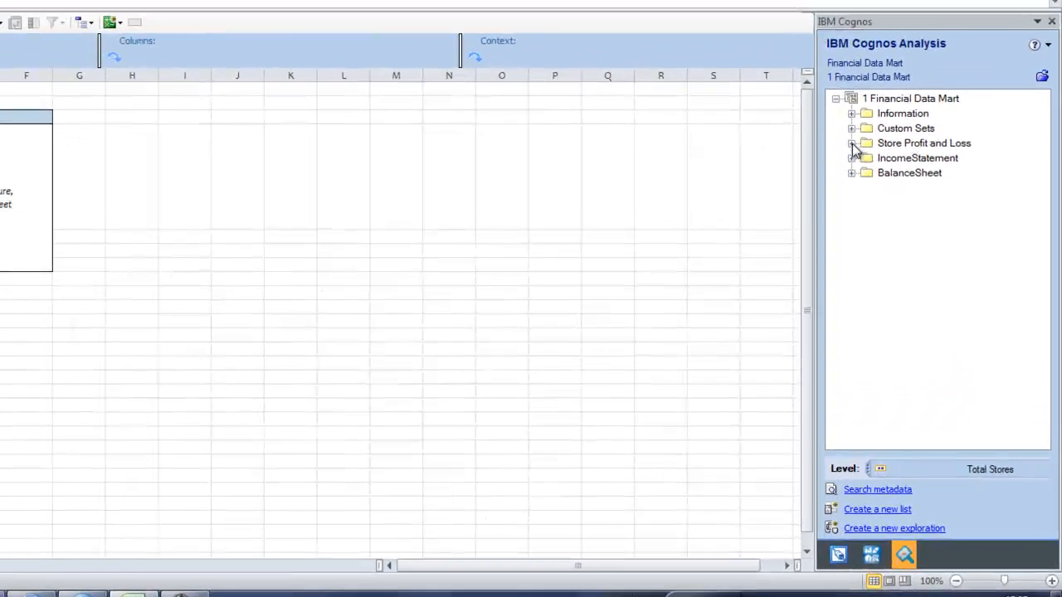
left_click(893, 211)
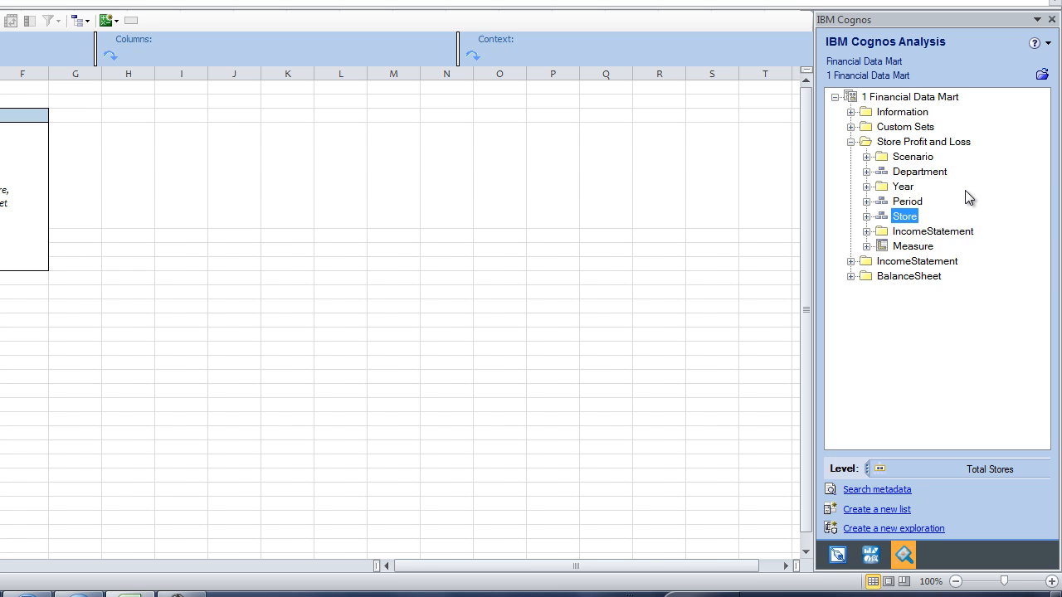
left_click(866, 216)
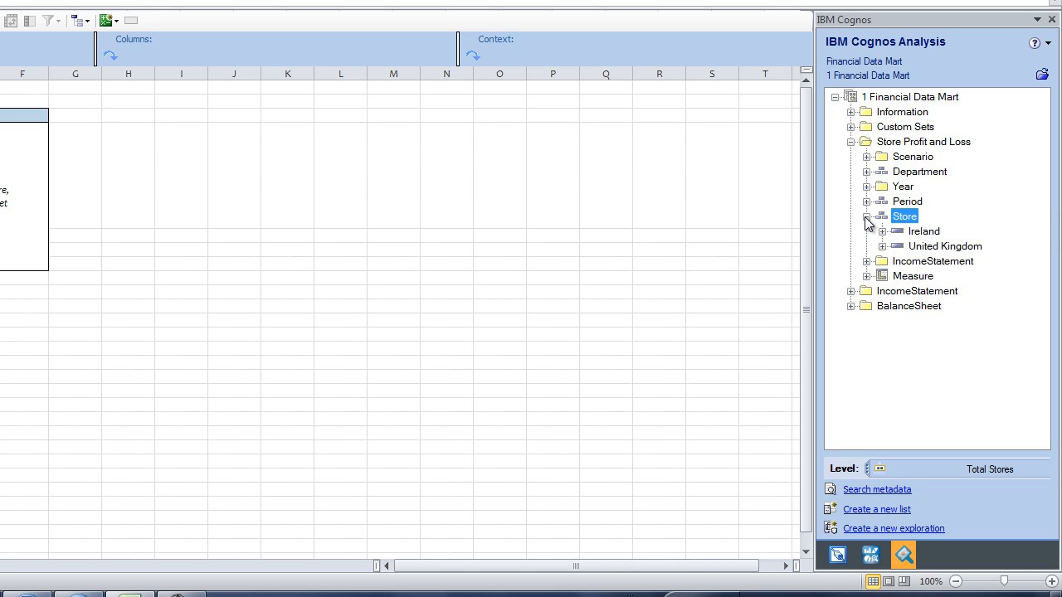
Browse Ireland > Connacht > Castlebar stores, then select both Ireland and United Kingdom
left_click(924, 232)
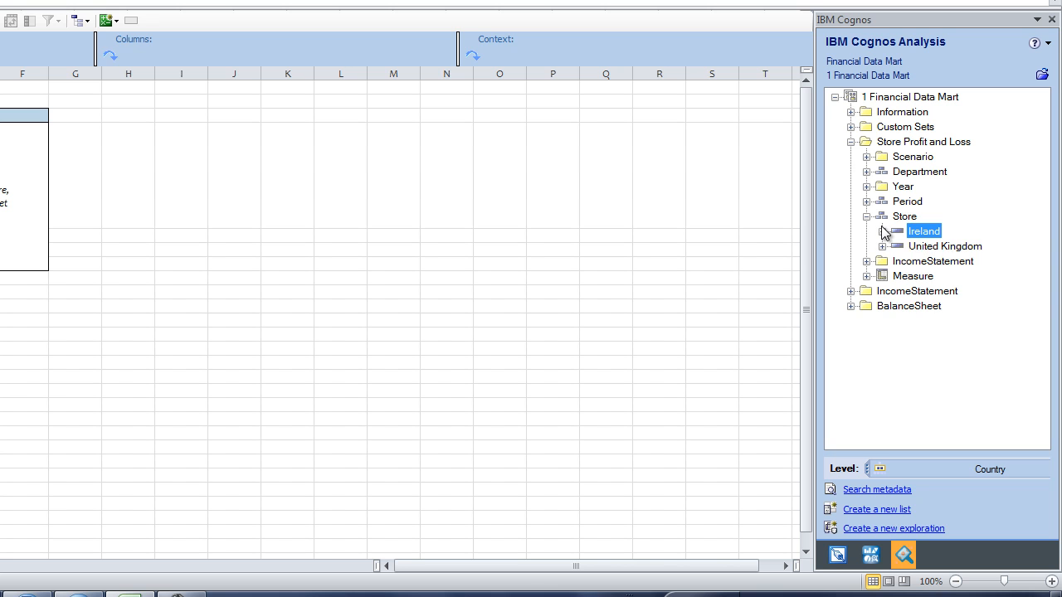
left_click(882, 232)
left_click(897, 246)
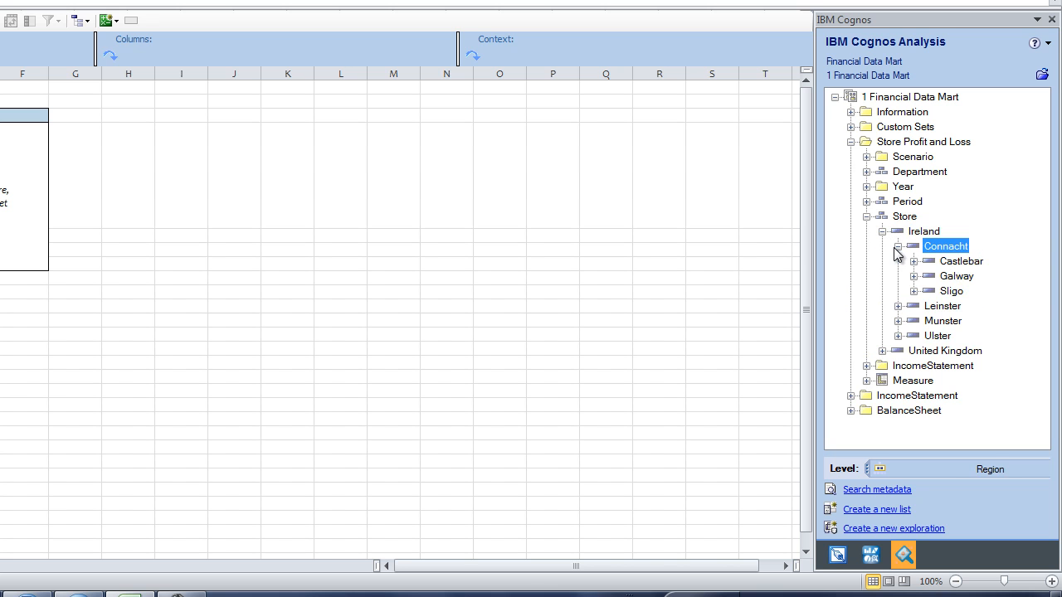
left_click(913, 261)
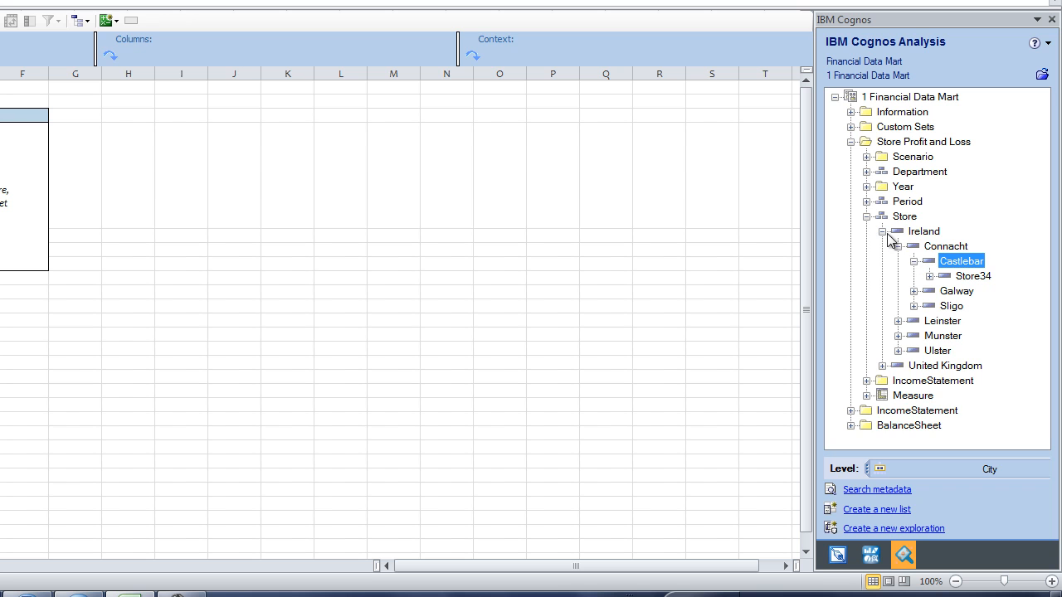
left_click(882, 231)
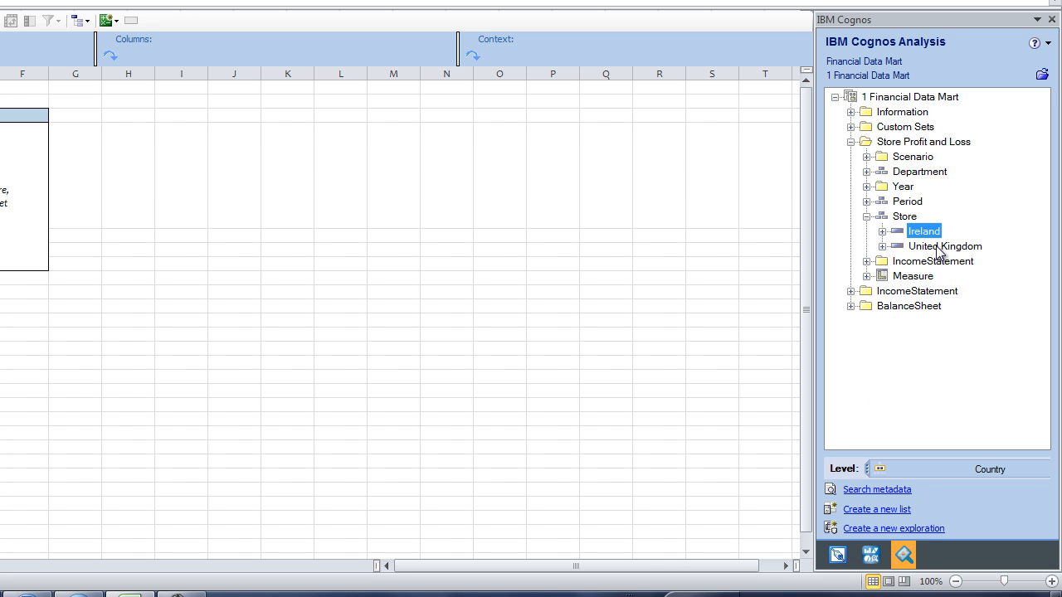
left_click(938, 247, "ctrl")
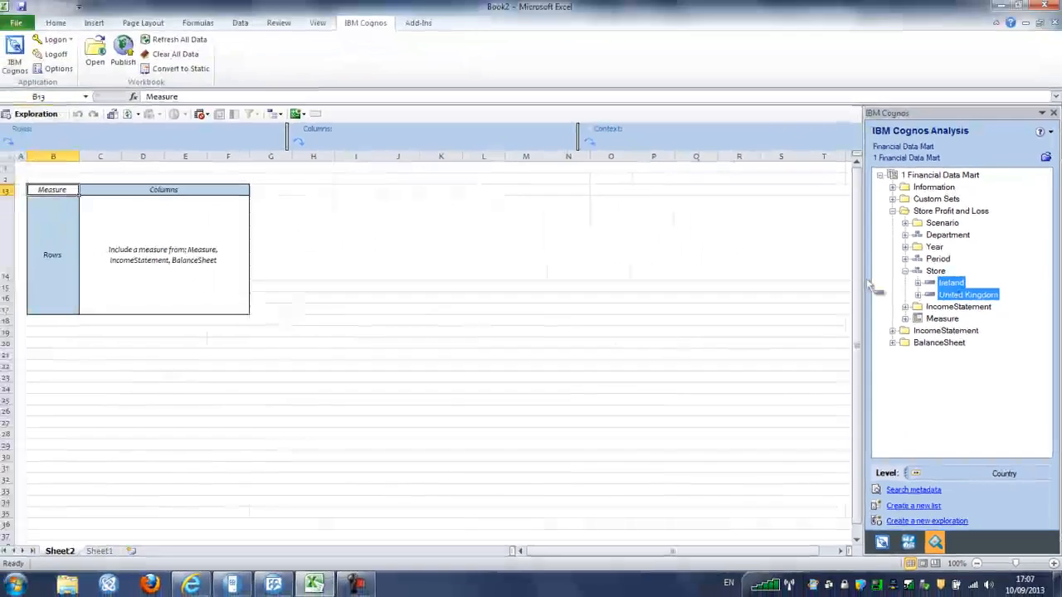
Place Ireland and United Kingdom as rows and periods P01 Jan to P12 Dec as columns
left_click_drag(937, 260, 0, 260)
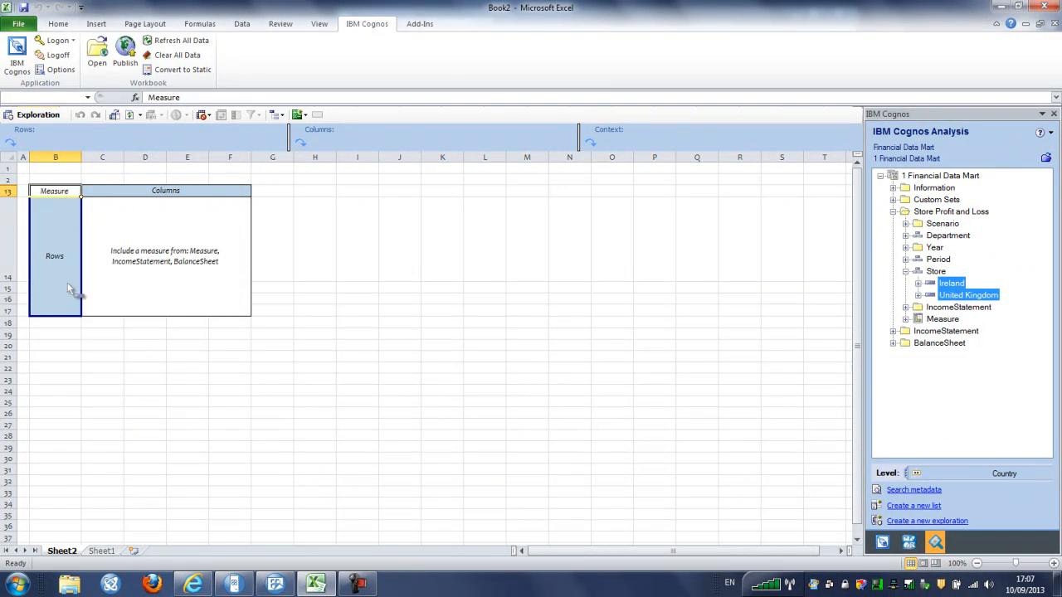
left_click_drag(70, 290, 55, 276)
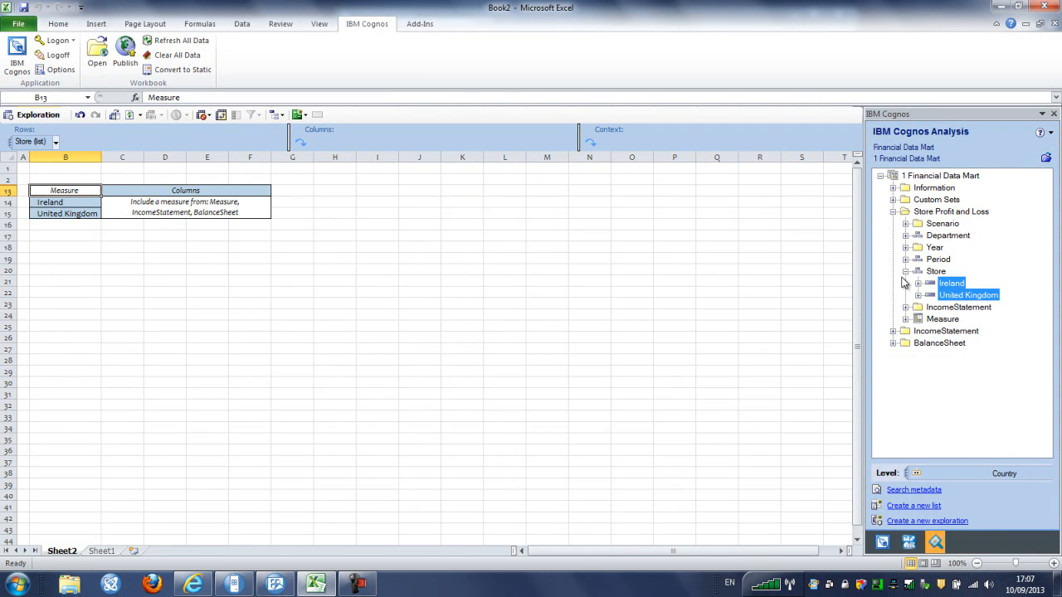
left_click(906, 259)
left_click(960, 273)
left_click(956, 405, "shift")
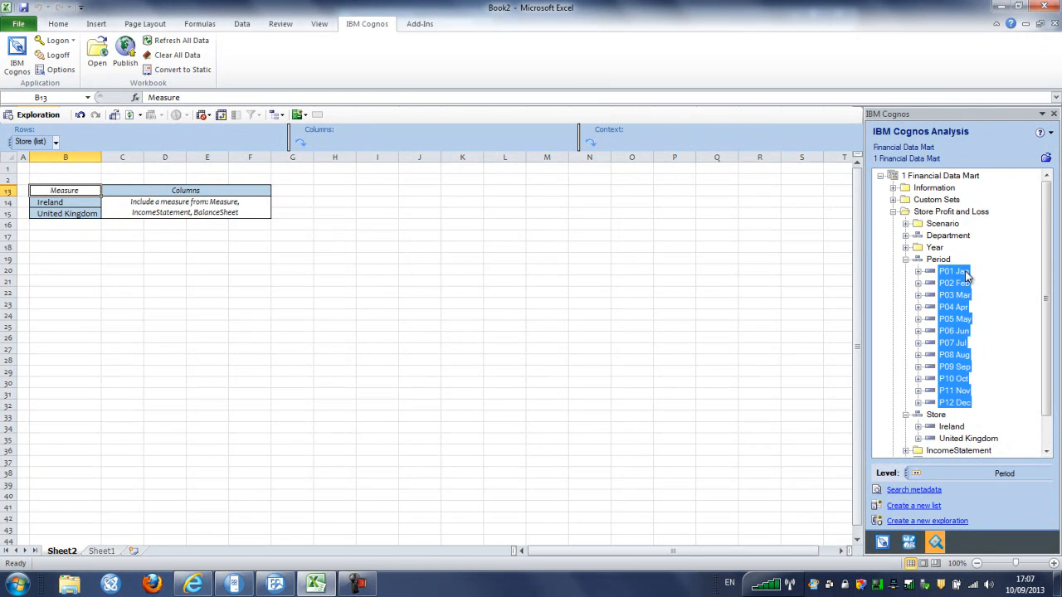
left_click_drag(965, 276, 373, 148)
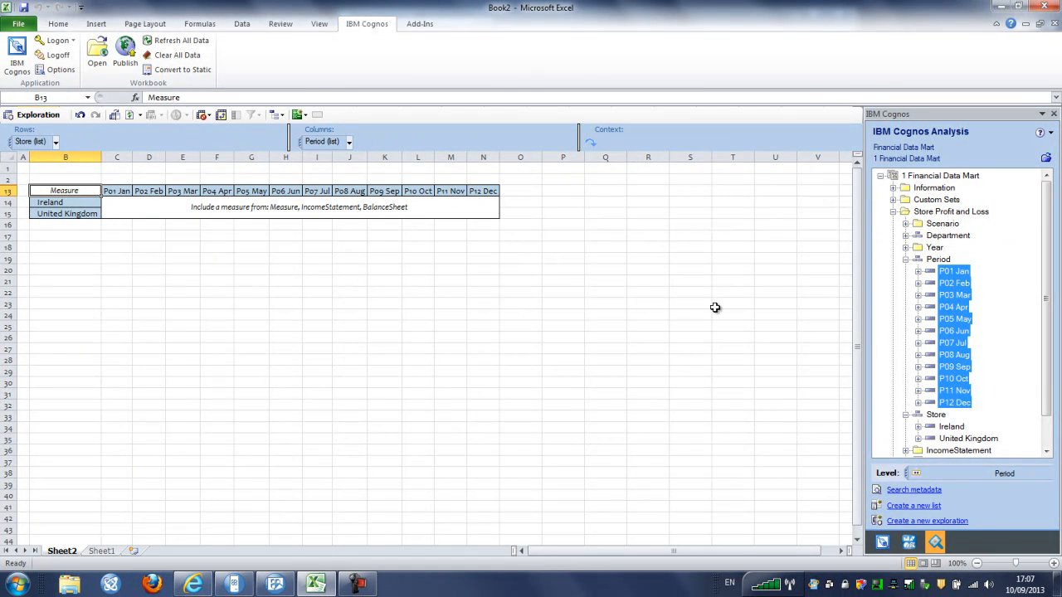
Fill the crosstab with the EUR measure
scroll(1047, 435, "down", 1)
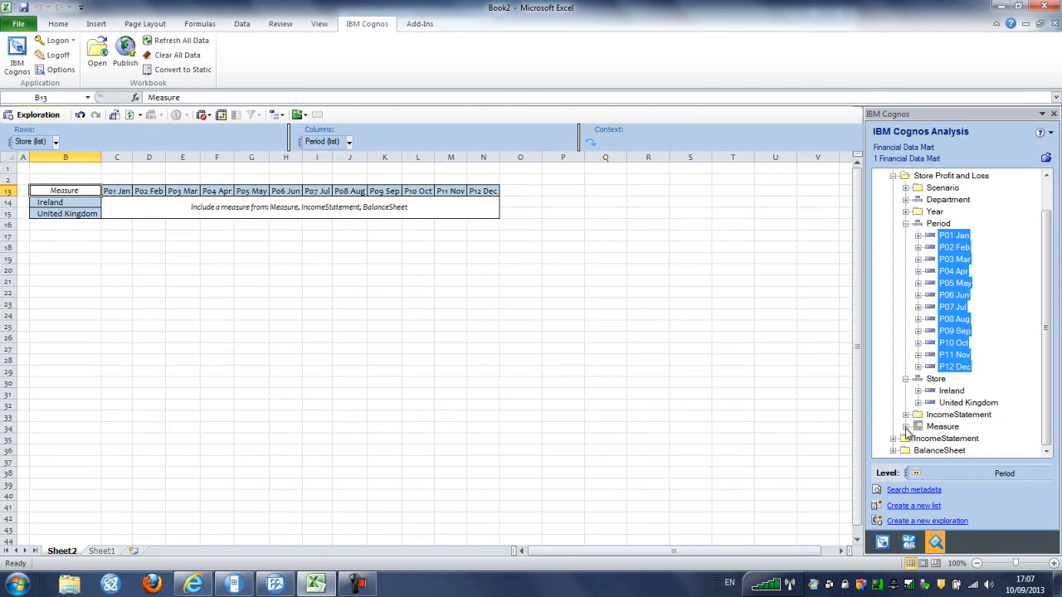
left_click(906, 427)
left_click_drag(948, 414, 287, 215)
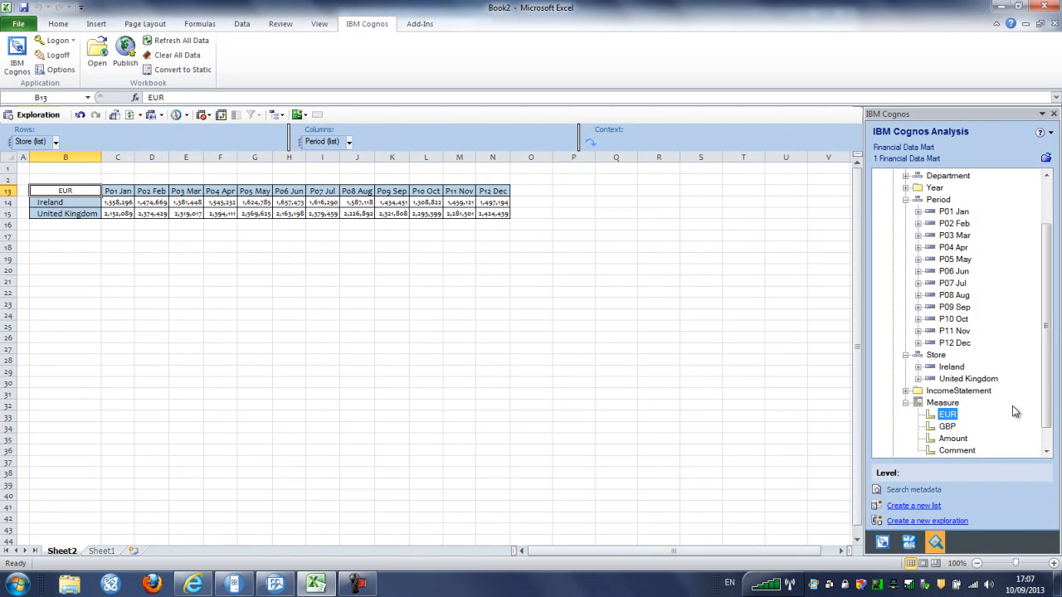
Set IncomeStatement Sales as the context and swap so periods run down the rows
left_click(906, 391)
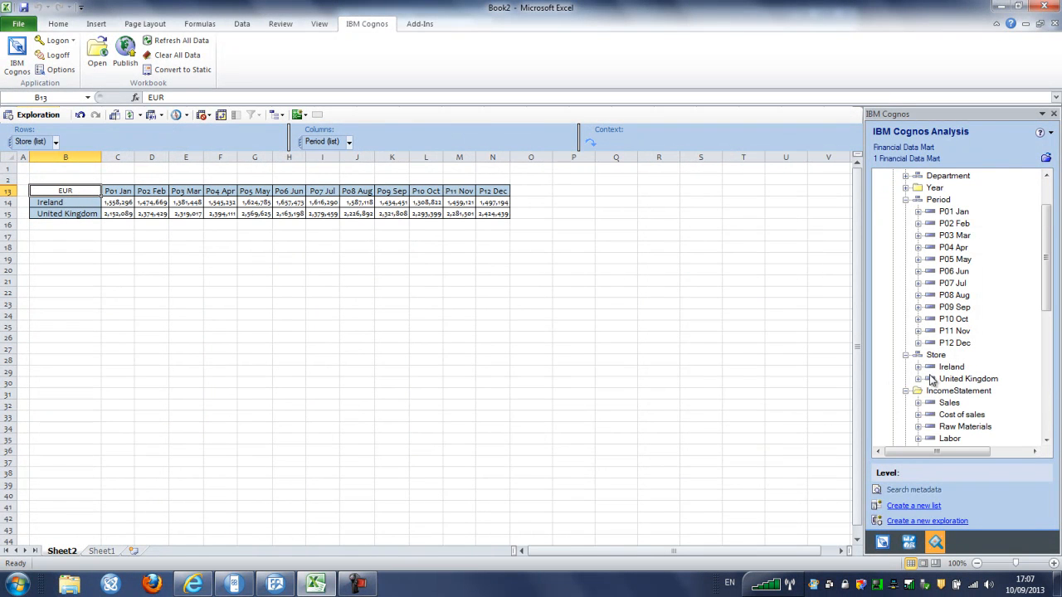
left_click_drag(949, 402, 701, 147)
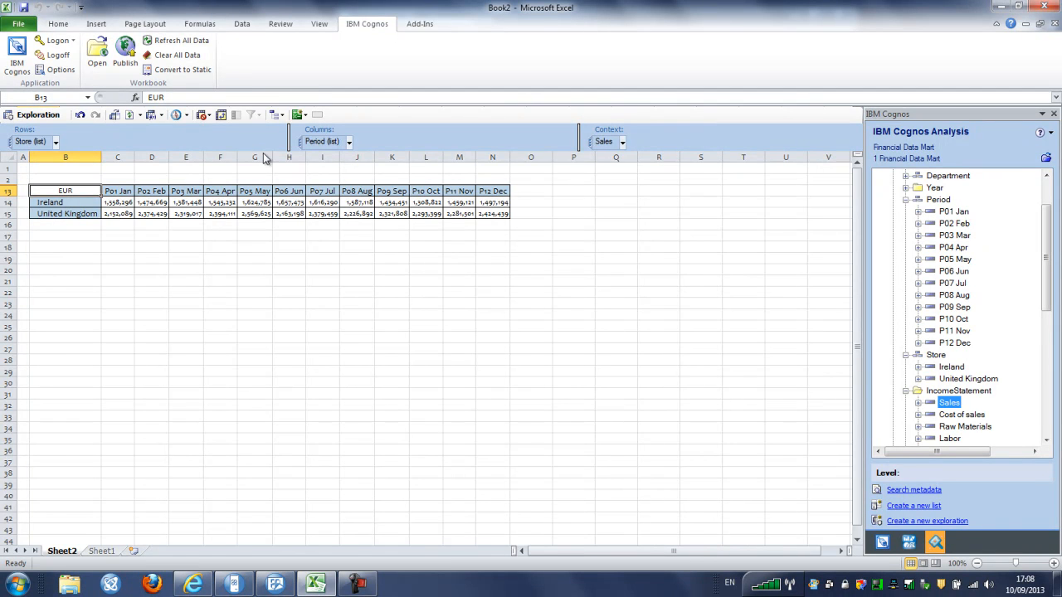
left_click(221, 115)
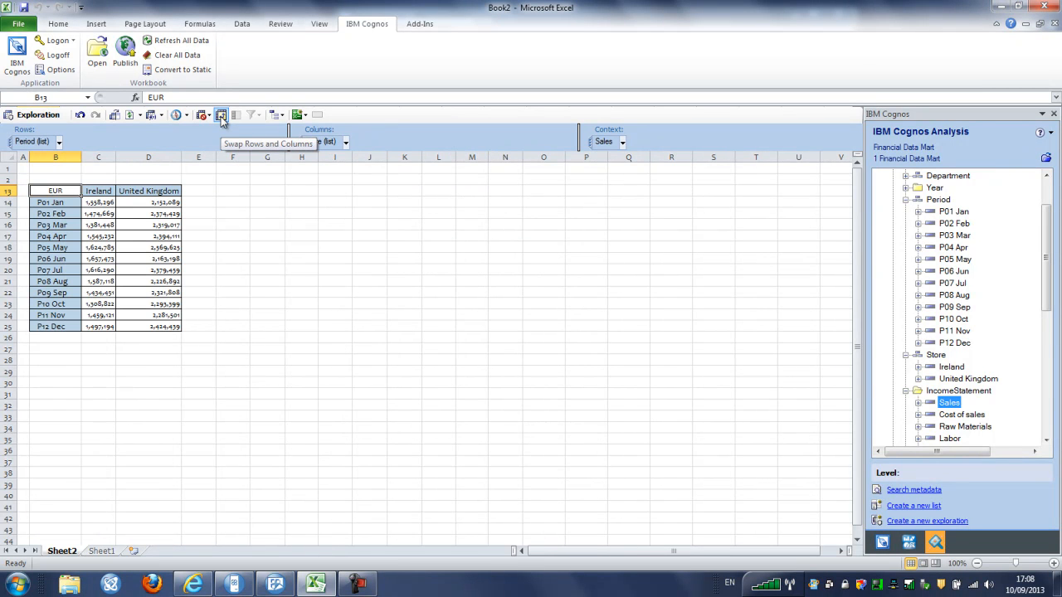
Swap countries back to rows, drill Ireland down into its regions, then go back
left_click(221, 115)
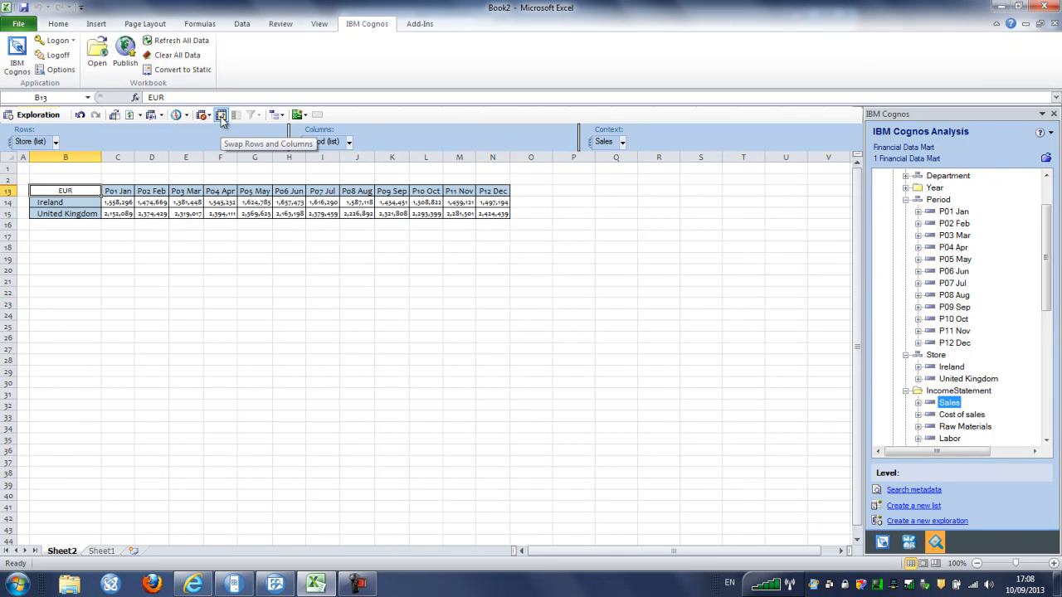
left_click(59, 202)
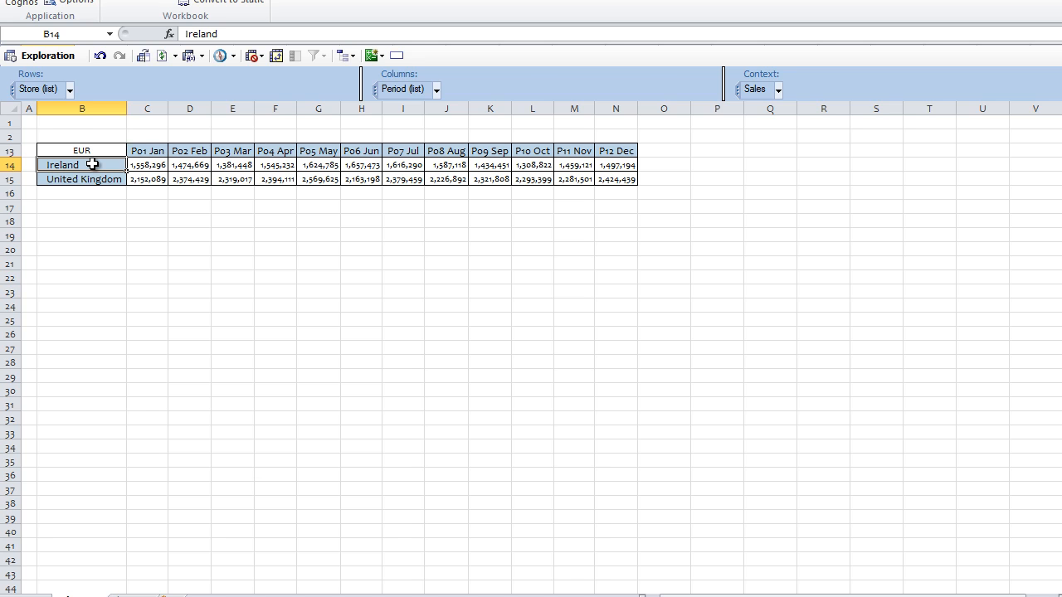
right_click(93, 165)
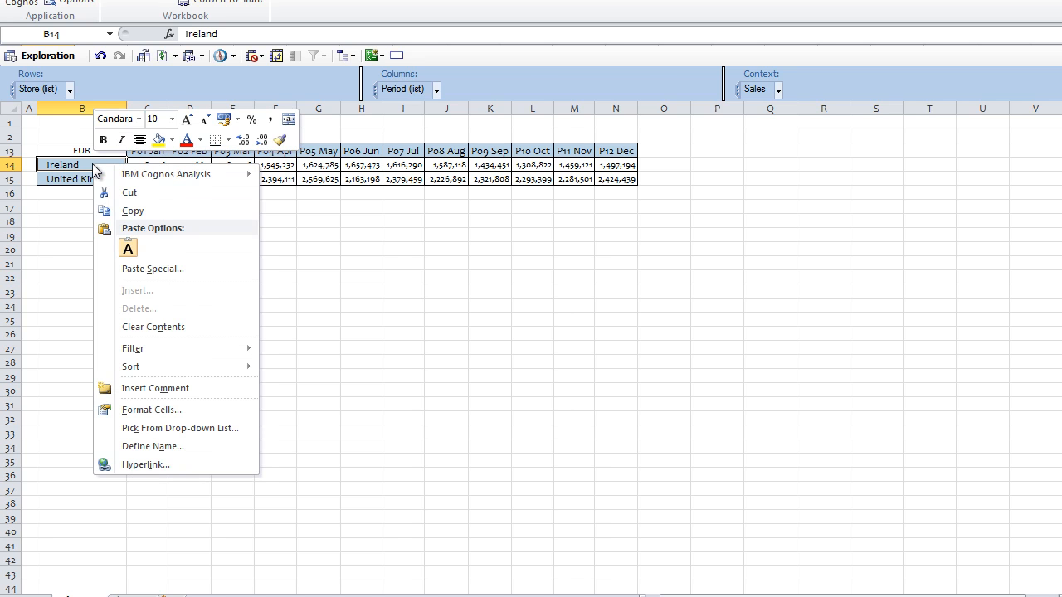
mouse_move(176, 176)
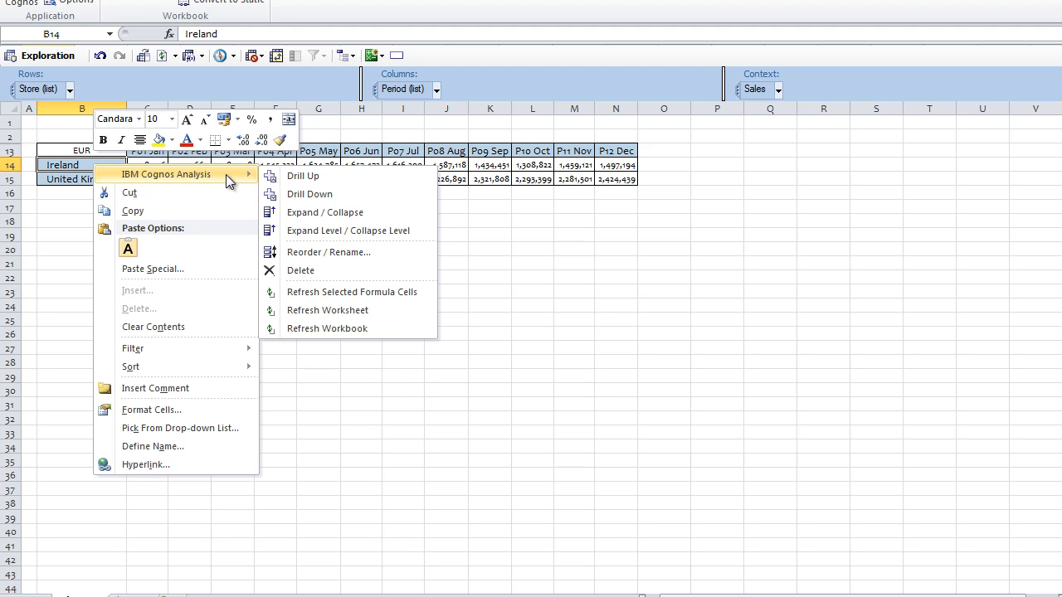
left_click(335, 190)
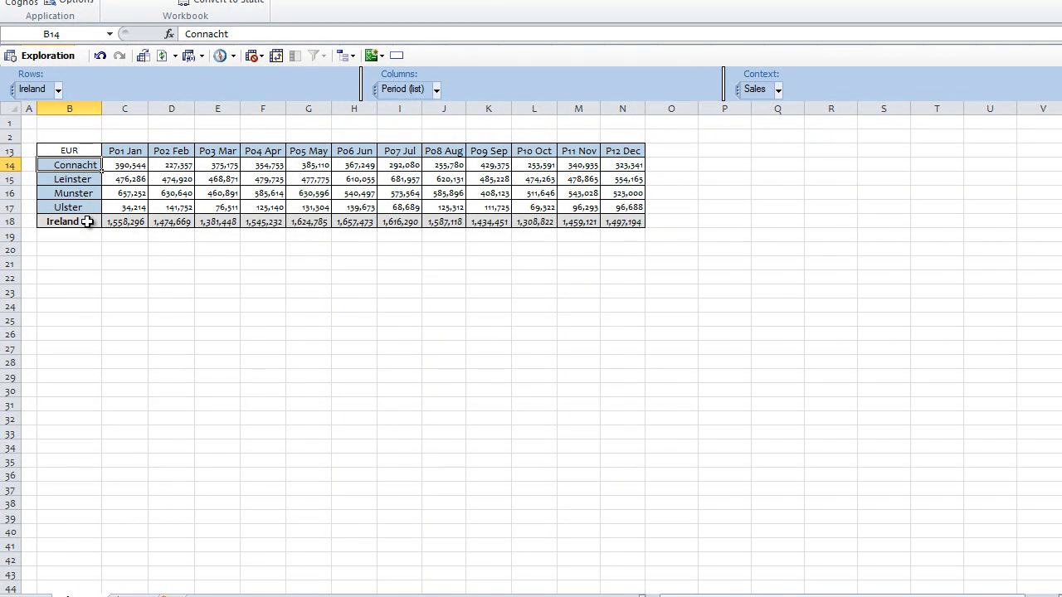
left_click(100, 57)
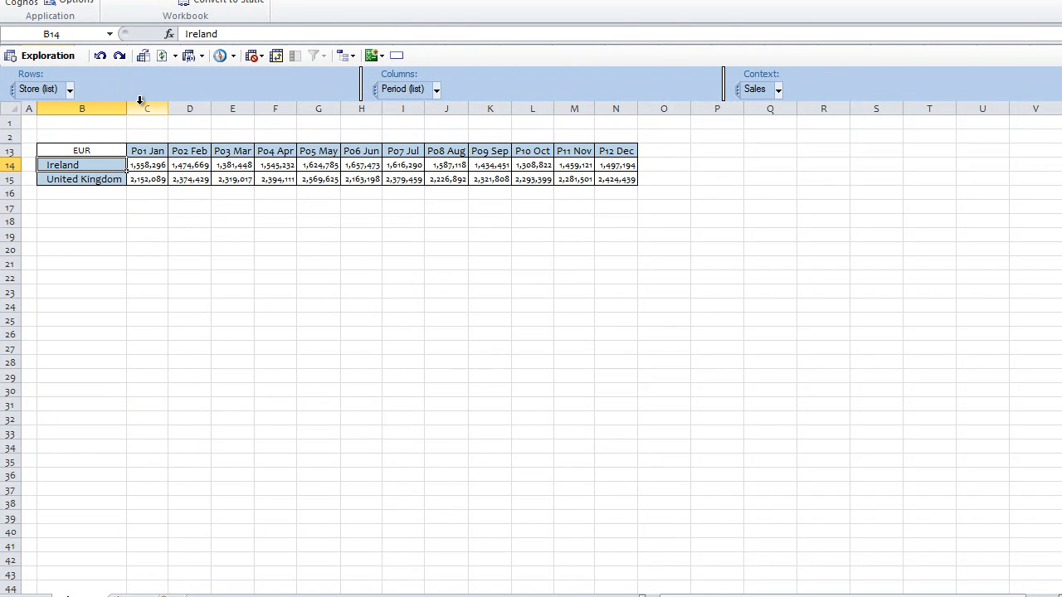
right_click(105, 165)
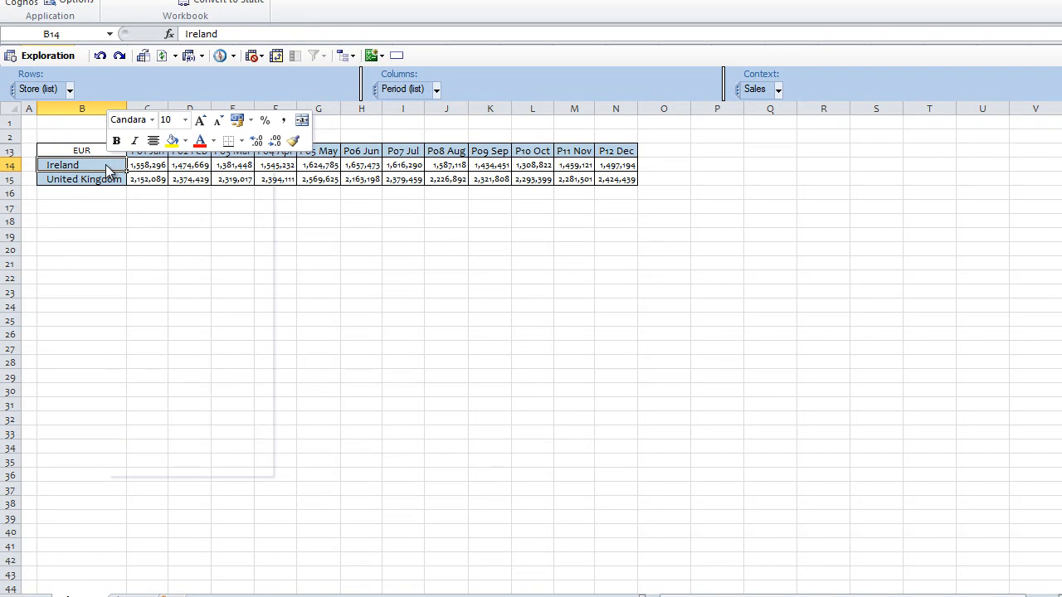
mouse_move(211, 173)
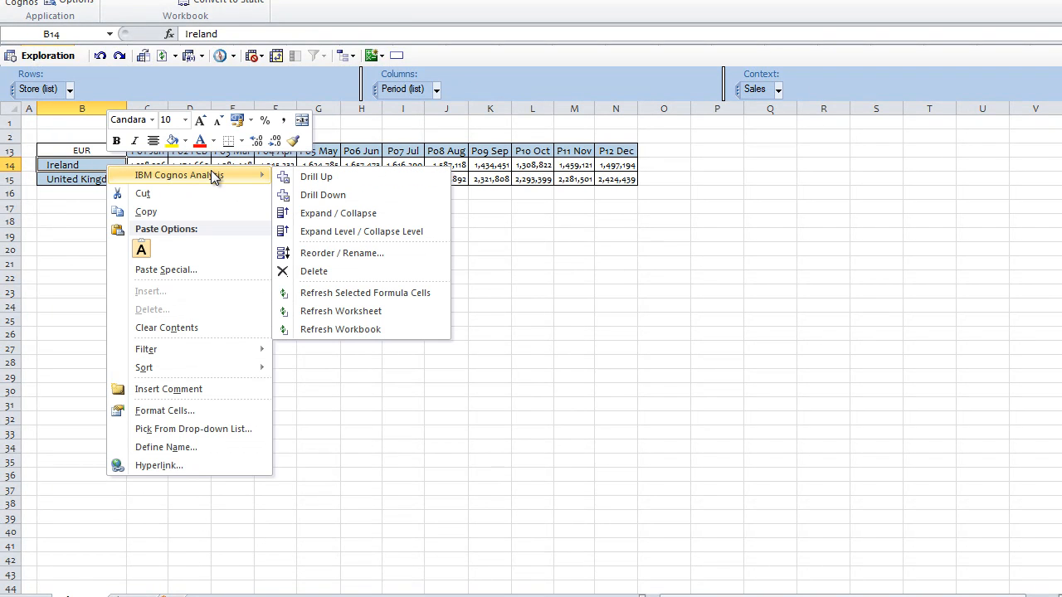
left_click(373, 214)
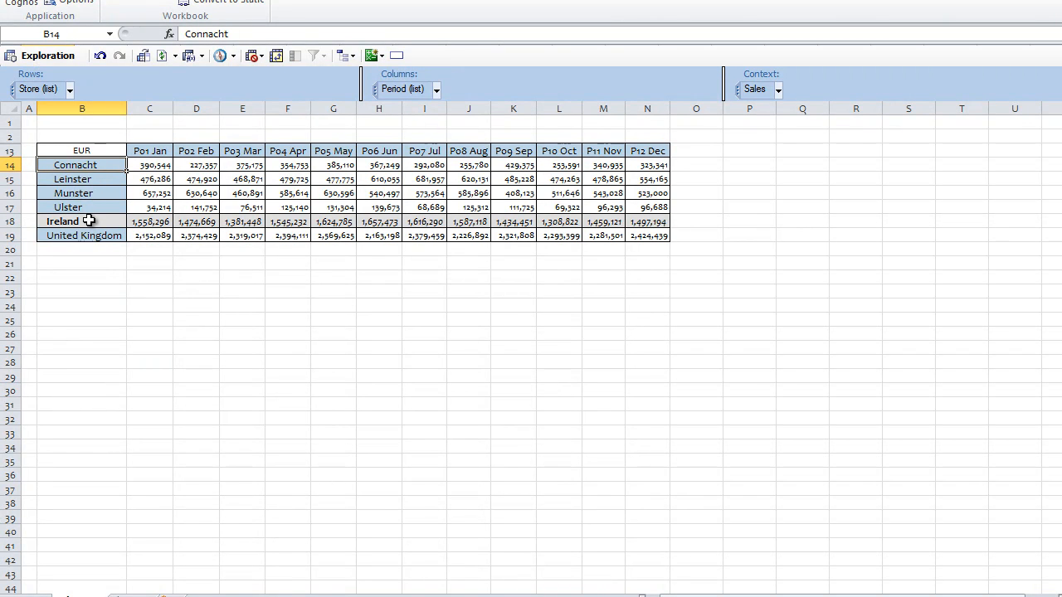
left_click(100, 56)
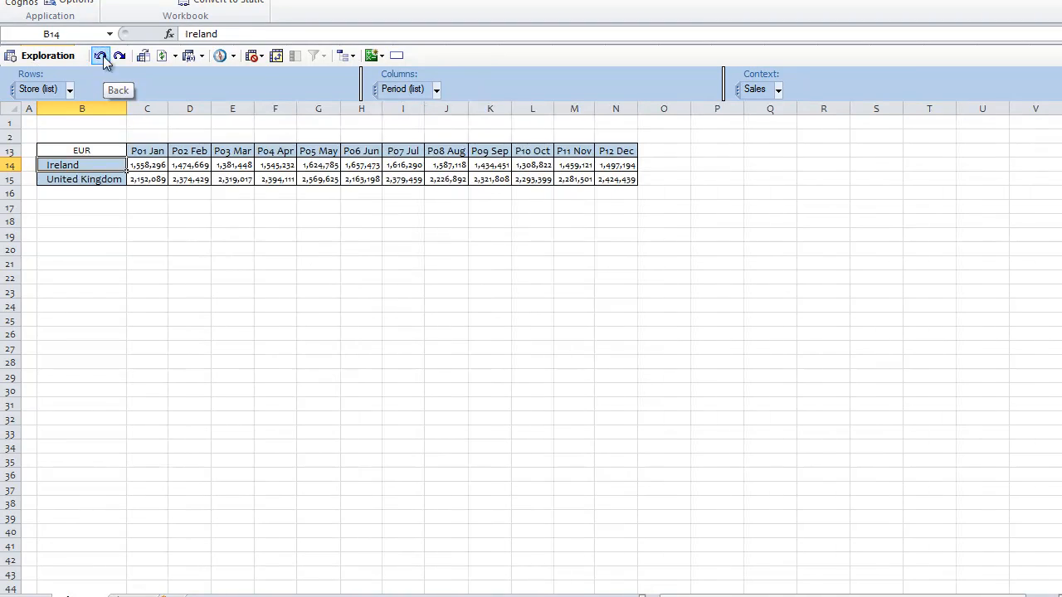
Expand the level on the Ireland row to list regions under Ireland and United Kingdom
right_click(104, 164)
mouse_move(216, 172)
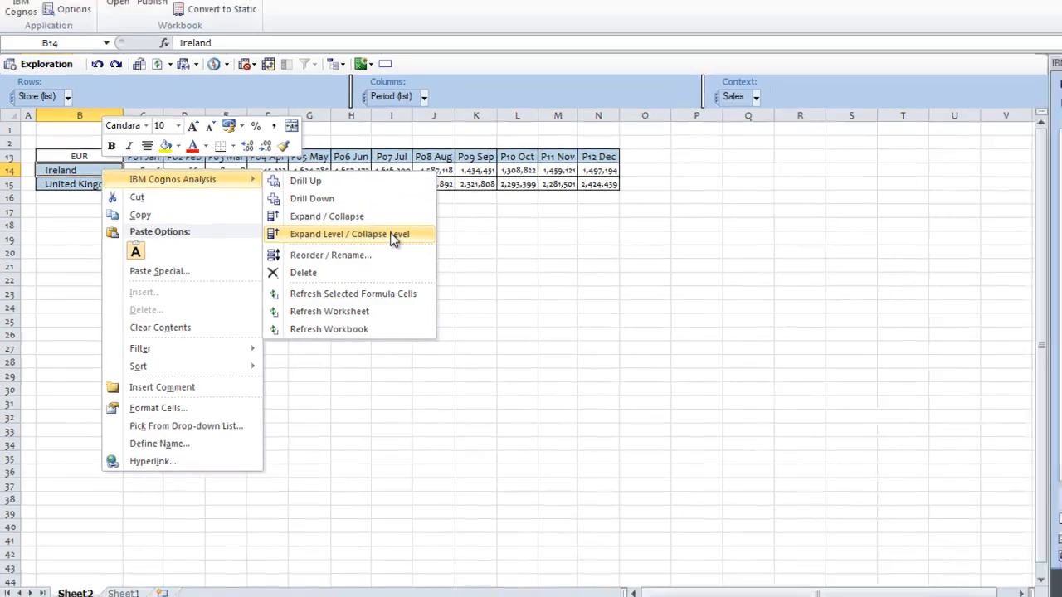
left_click(395, 235)
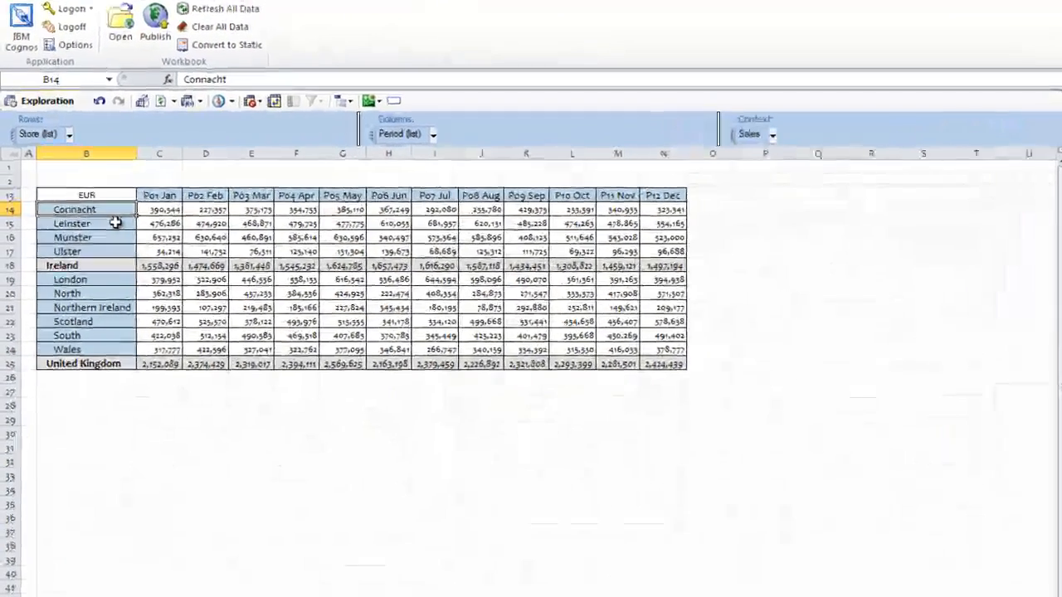
Select Connacht and Leinster and insert a Connacht + Leinster sum calculation row
left_click(93, 213)
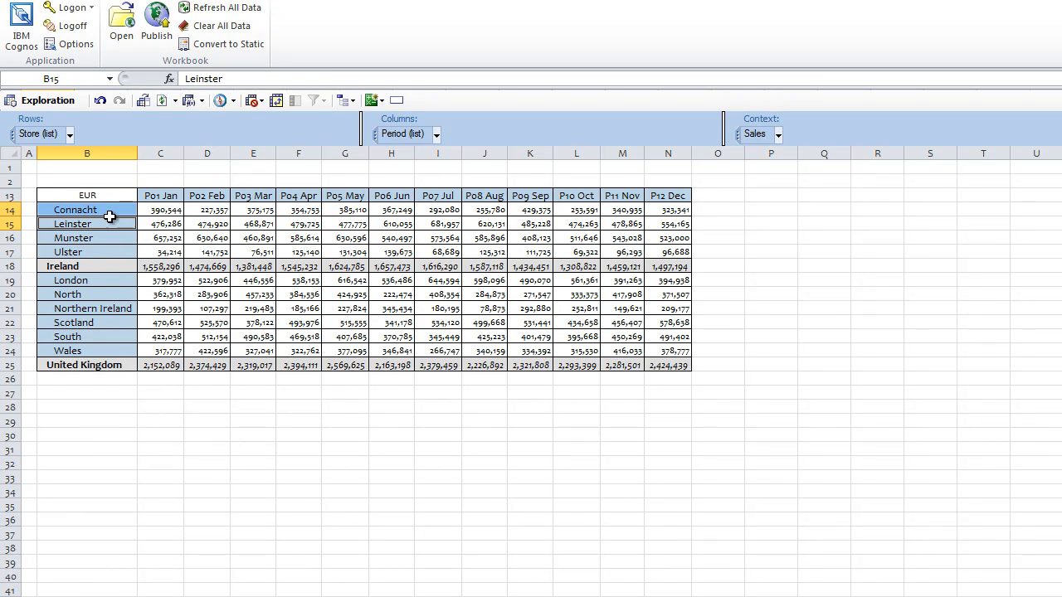
left_click(383, 100)
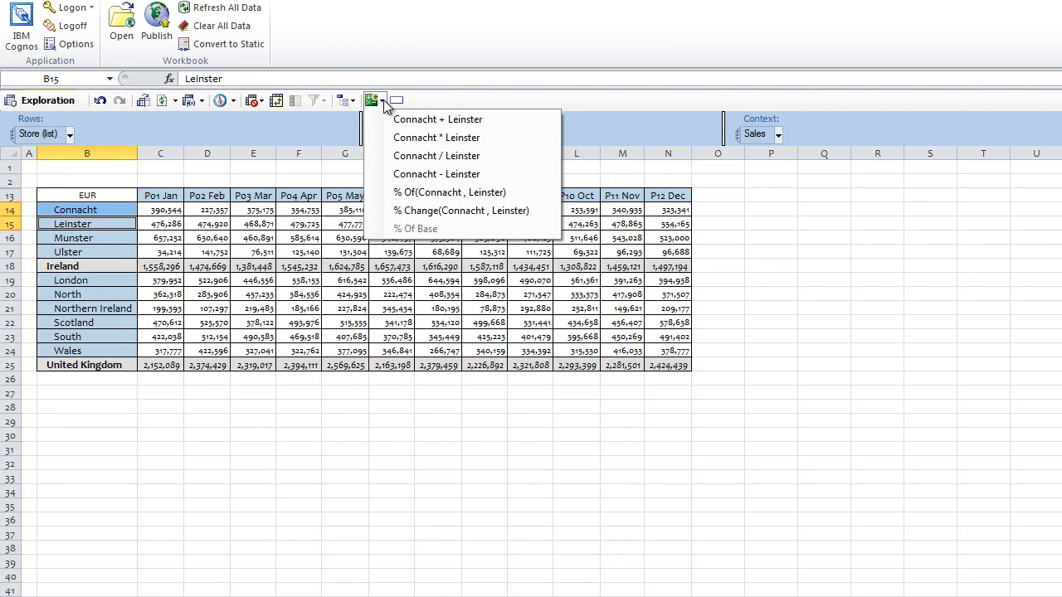
left_click(413, 119)
left_click(383, 103)
left_click(408, 116)
left_click(375, 101)
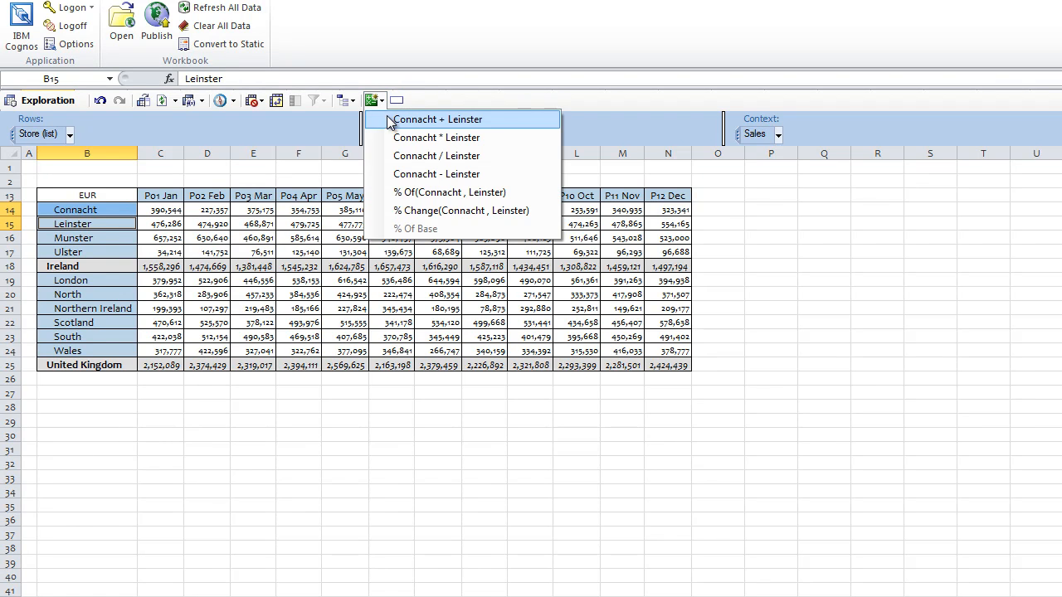
left_click(390, 121)
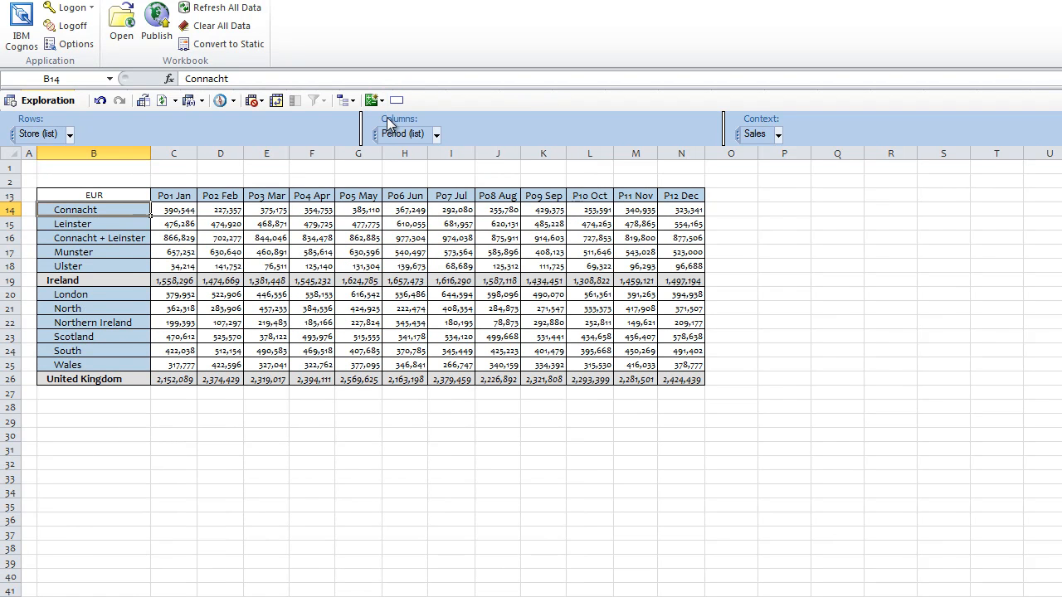
left_click(123, 238)
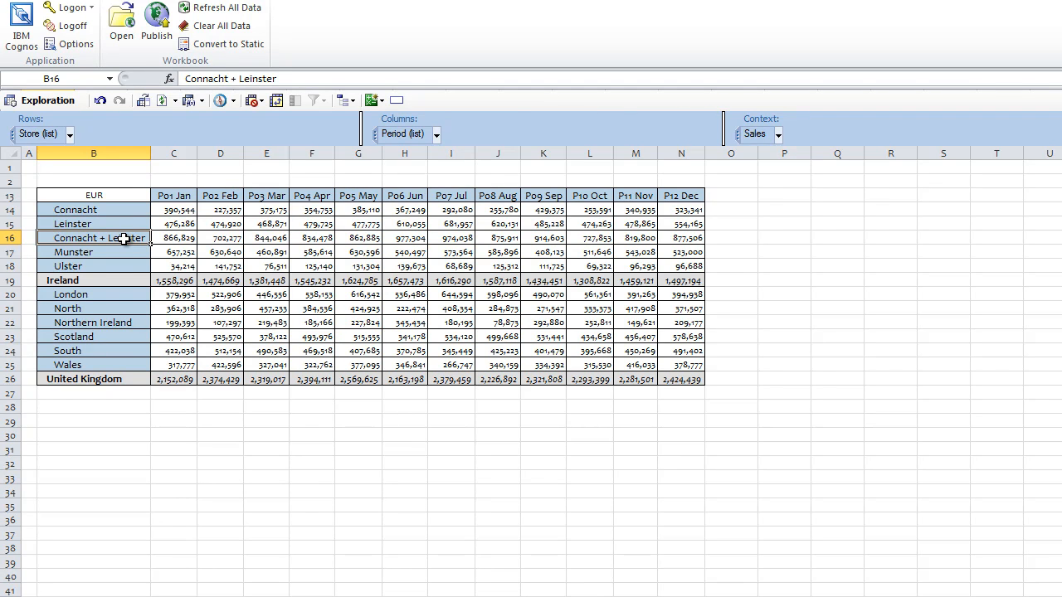
Use Reorder / Rename to move Connacht + Leinster to the bottom, below United Kingdom
right_click(123, 238)
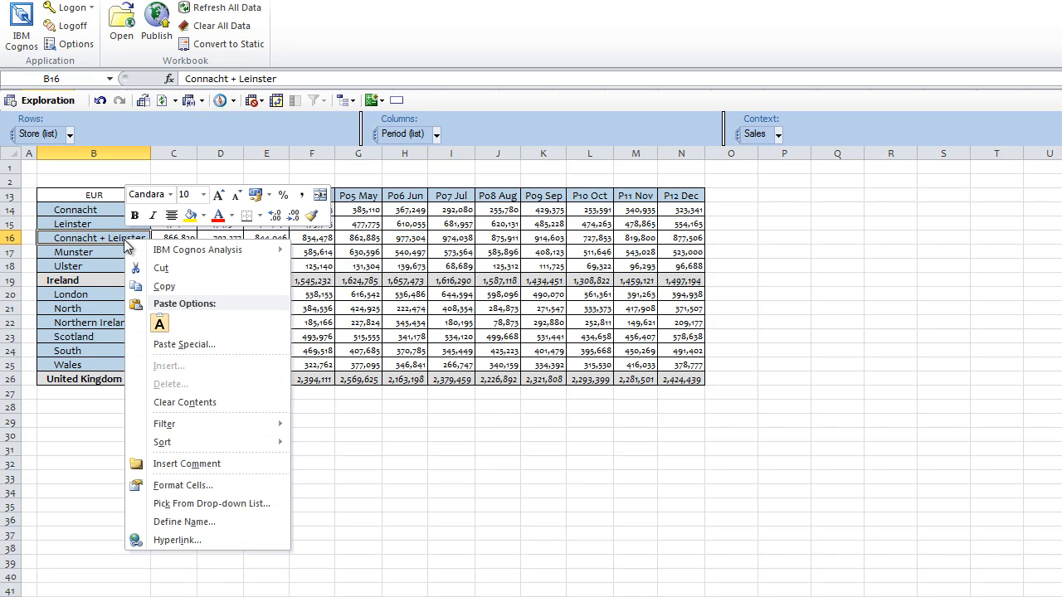
mouse_move(170, 256)
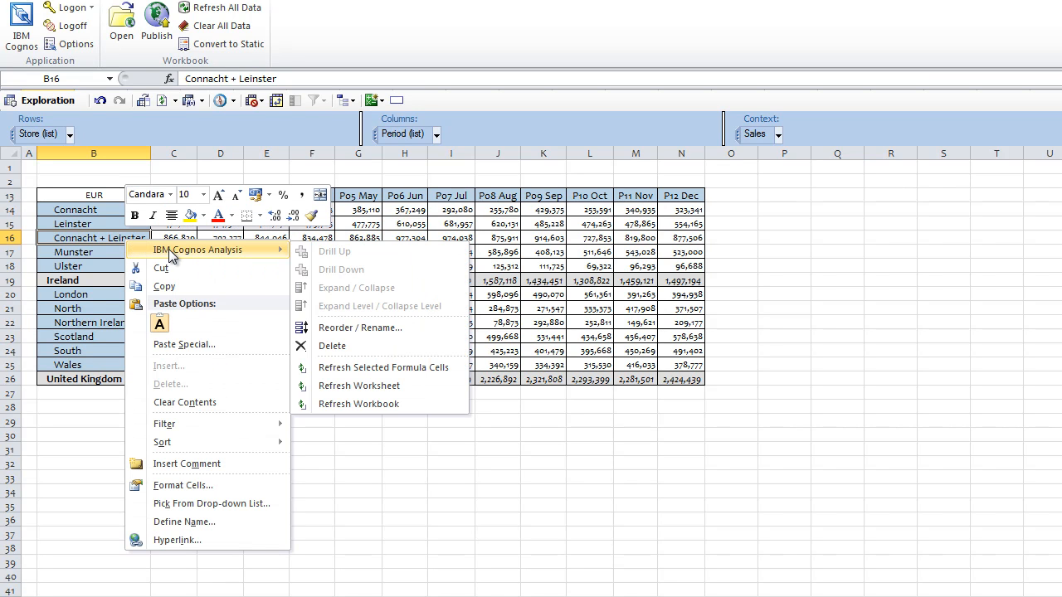
left_click(355, 327)
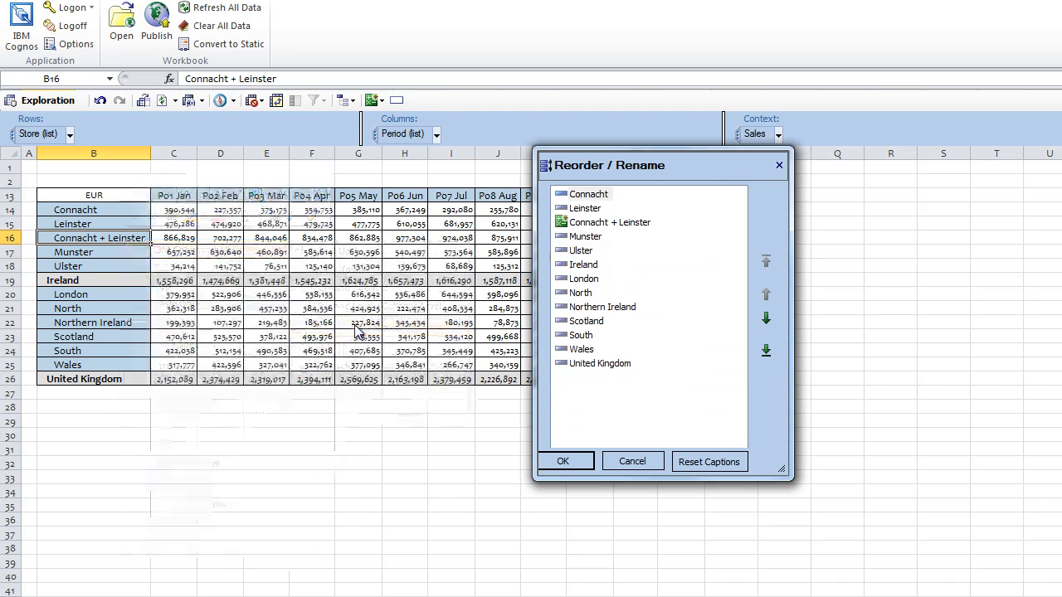
left_click(598, 225)
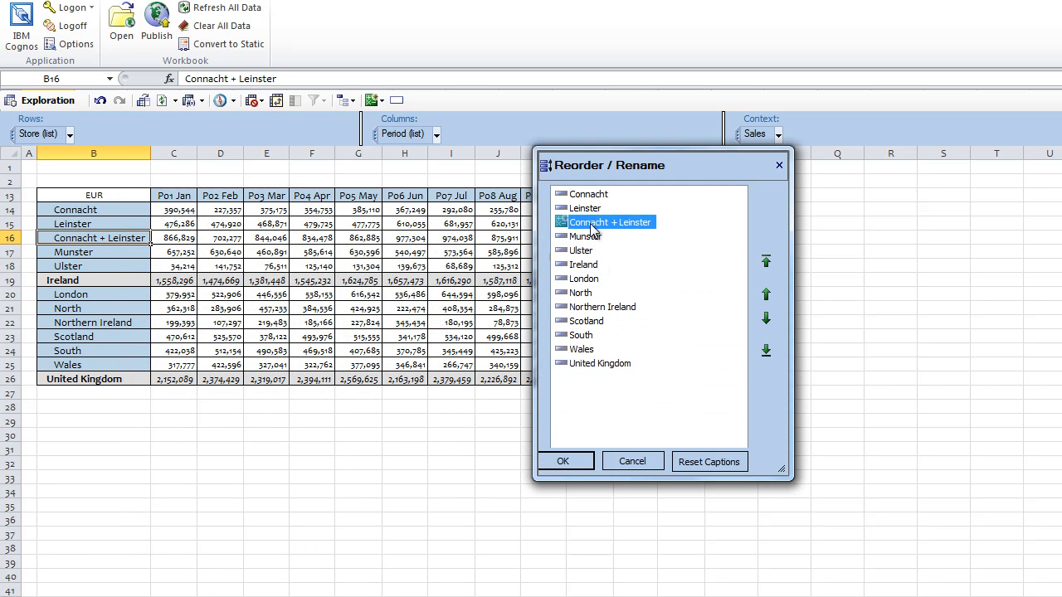
left_click(767, 351)
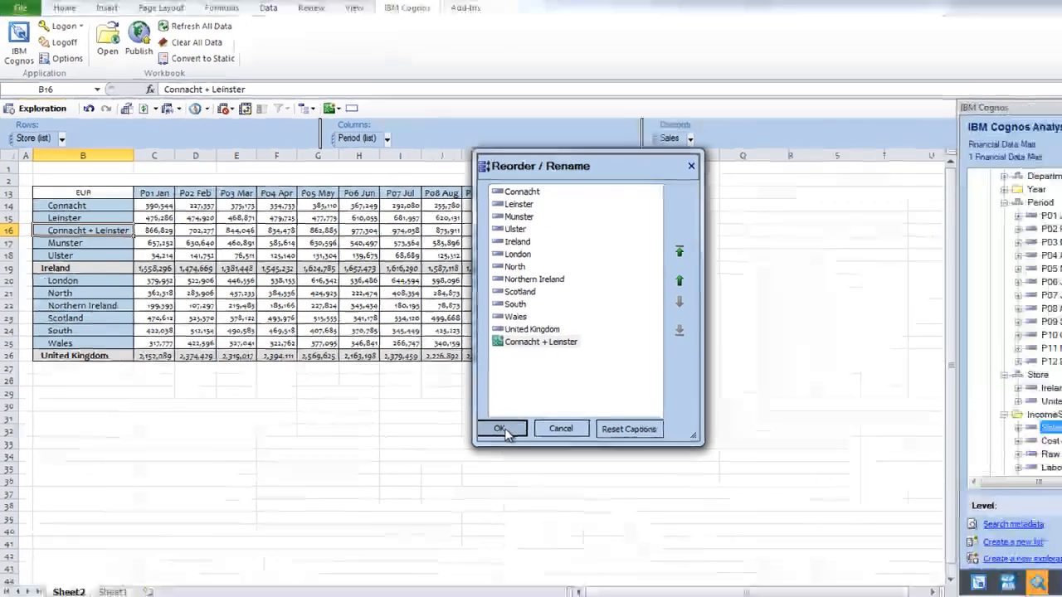
left_click(502, 430)
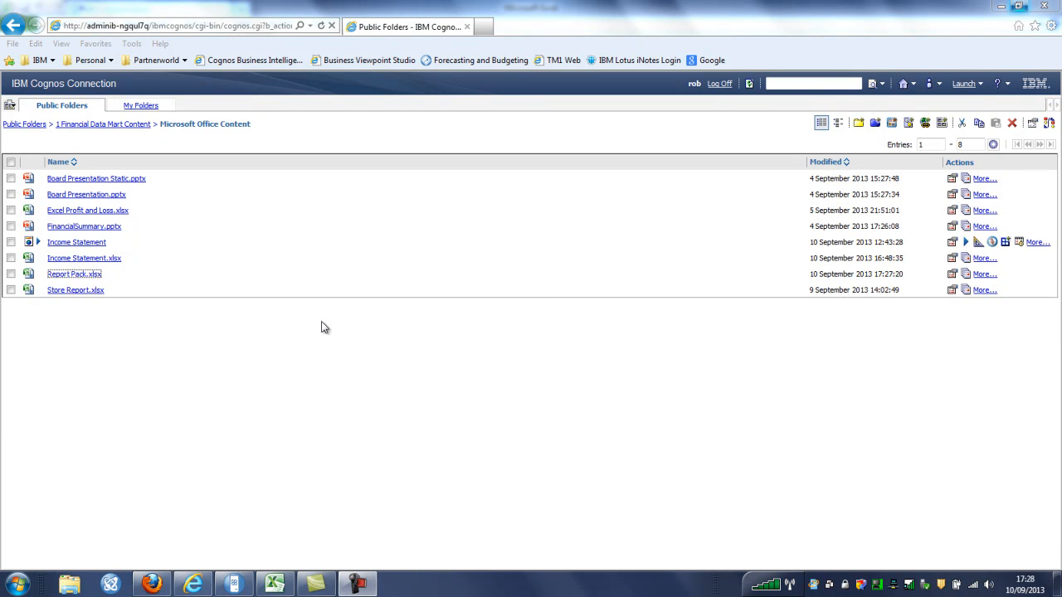
Download Report Pack.xlsx from Microsoft Office Content and open it in Excel
left_click(80, 280)
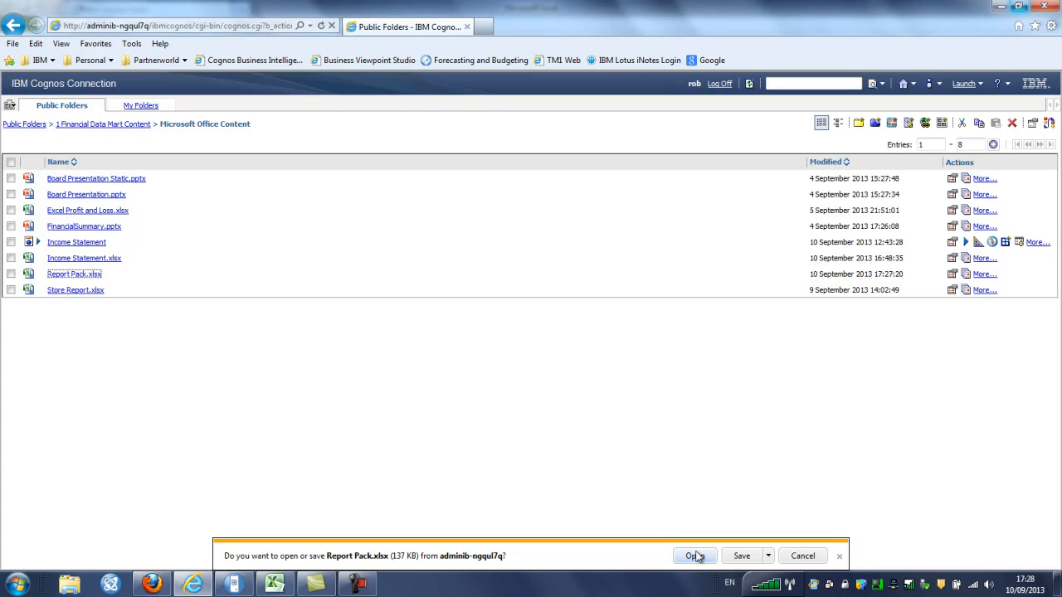
left_click(694, 556)
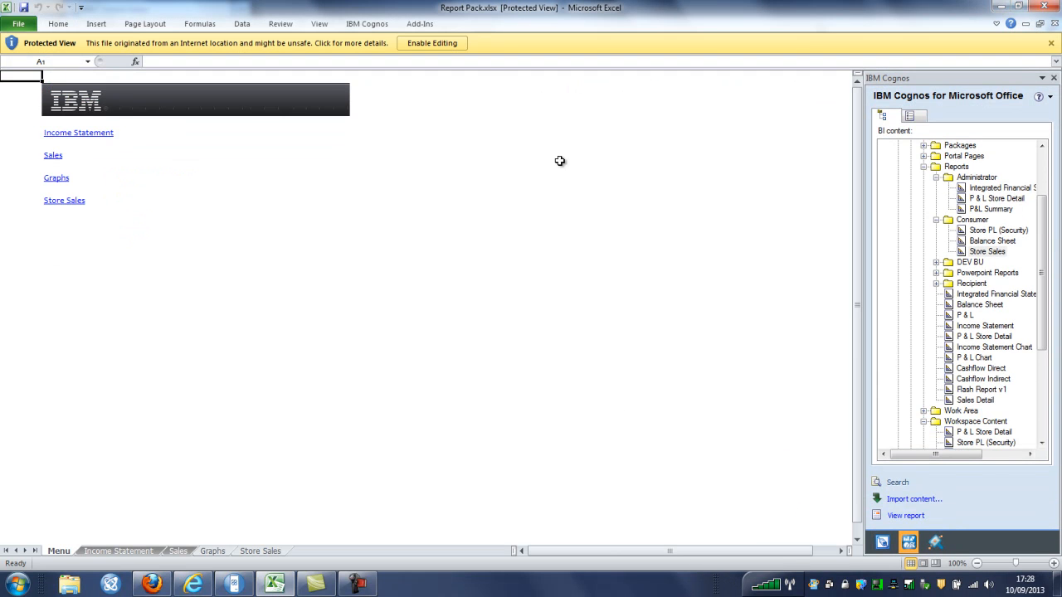
Enable editing in Report Pack.xlsx and show the Income Statement sheet's EUR Actual, Budget and Variance table
left_click(456, 44)
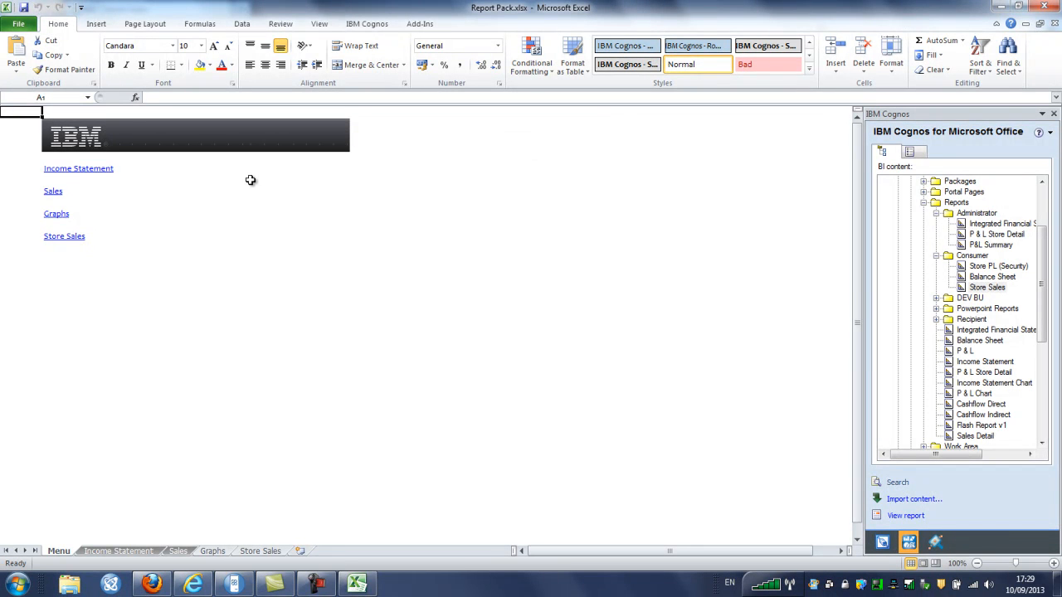
left_click(102, 170)
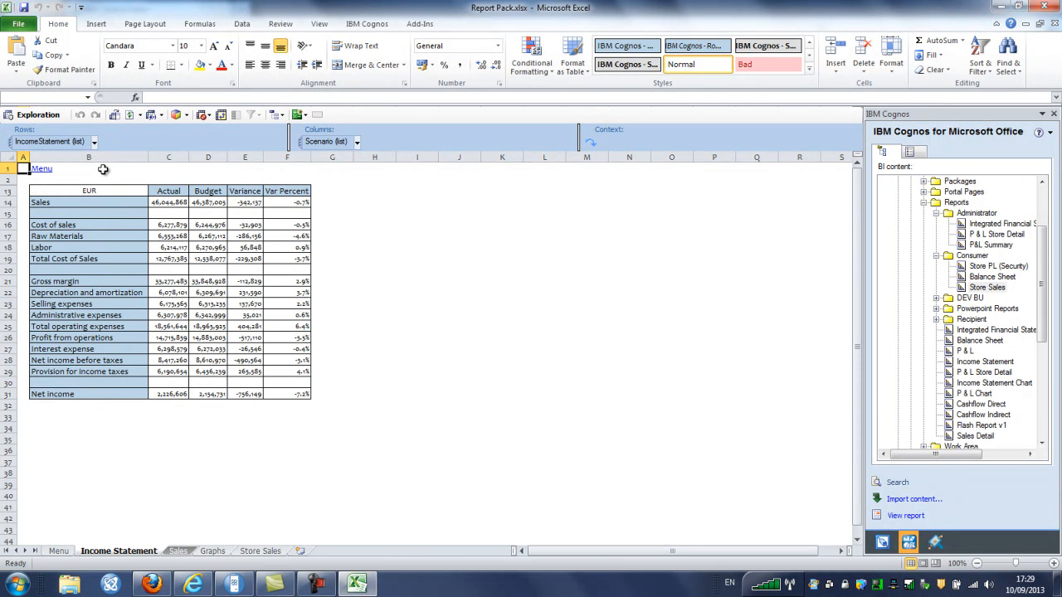
From the Menu go to Sales, Cognos-drill Connacht into Castlebar, Galway and Sligo, then return to Menu
left_click(47, 172)
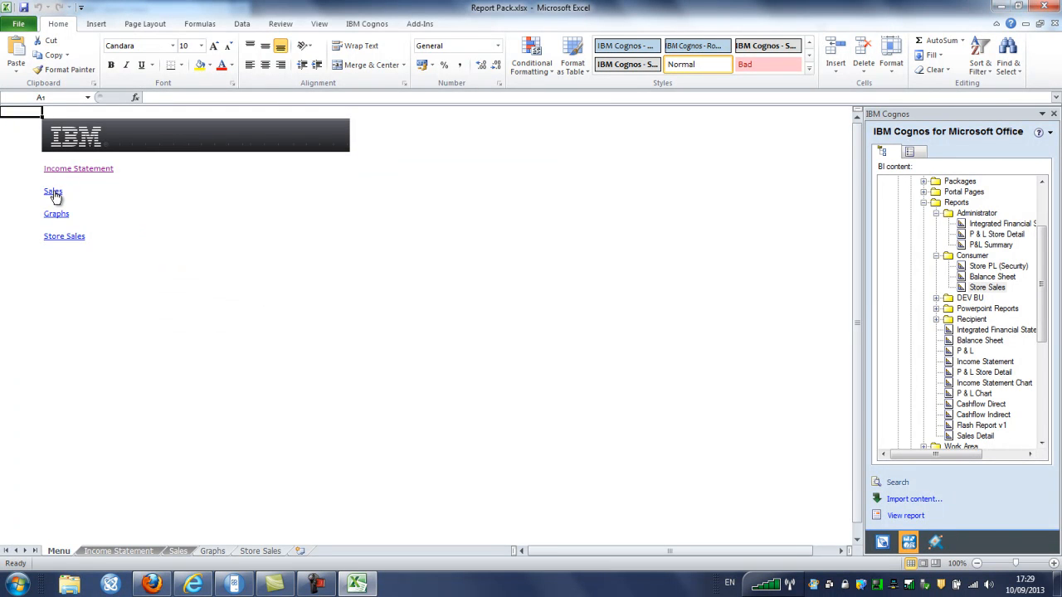
left_click(53, 194)
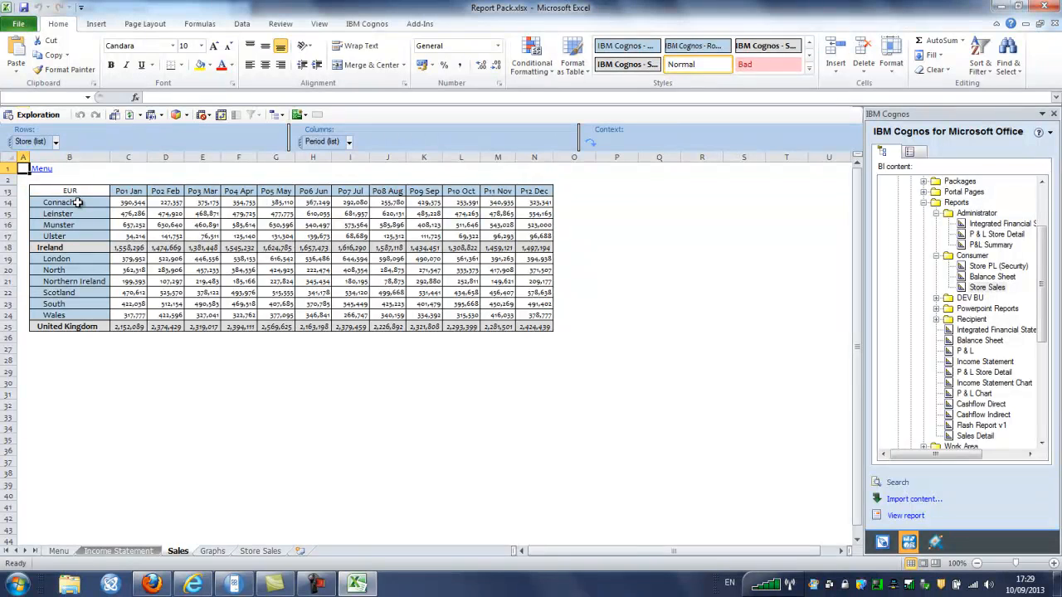
right_click(78, 203)
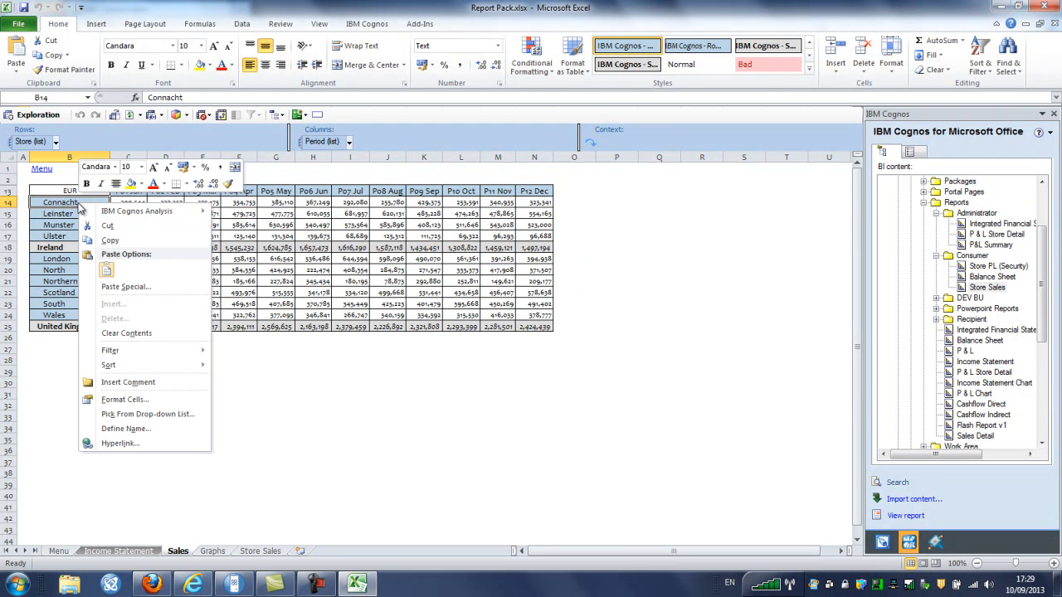
mouse_move(141, 211)
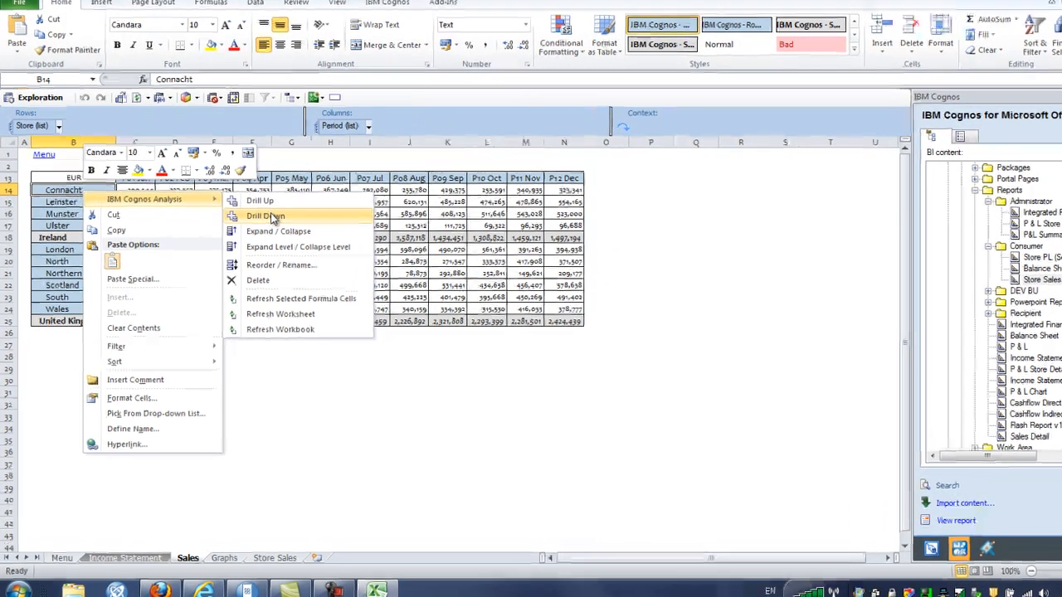
left_click(249, 226)
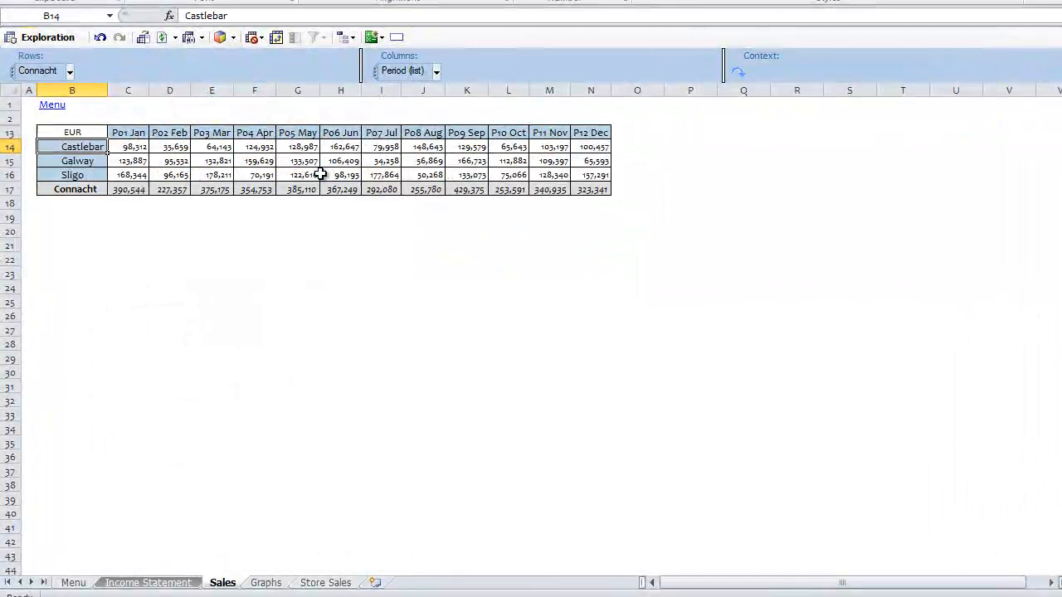
left_click(51, 106)
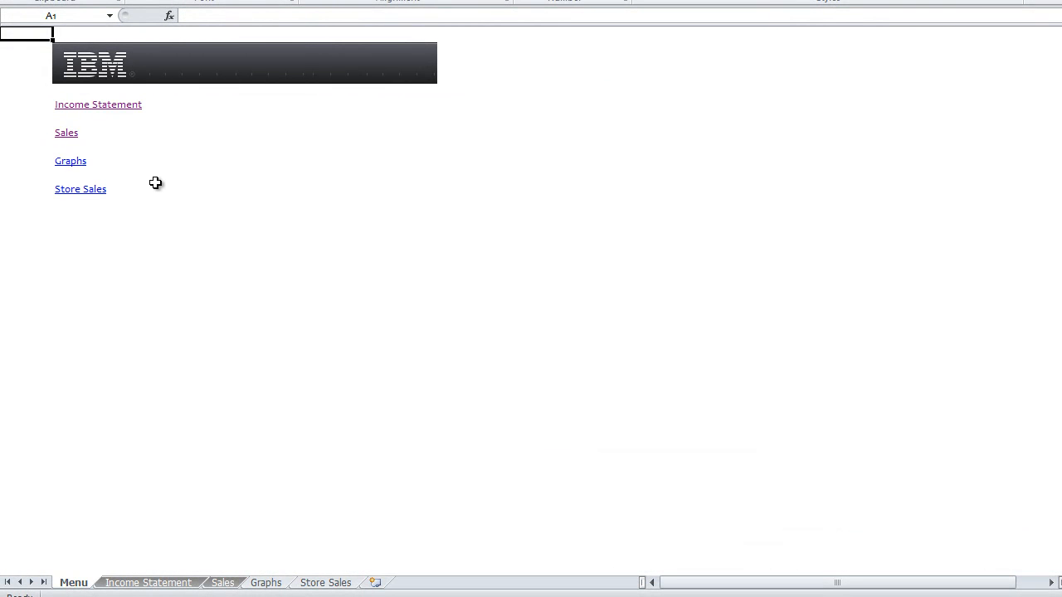
left_click(72, 163)
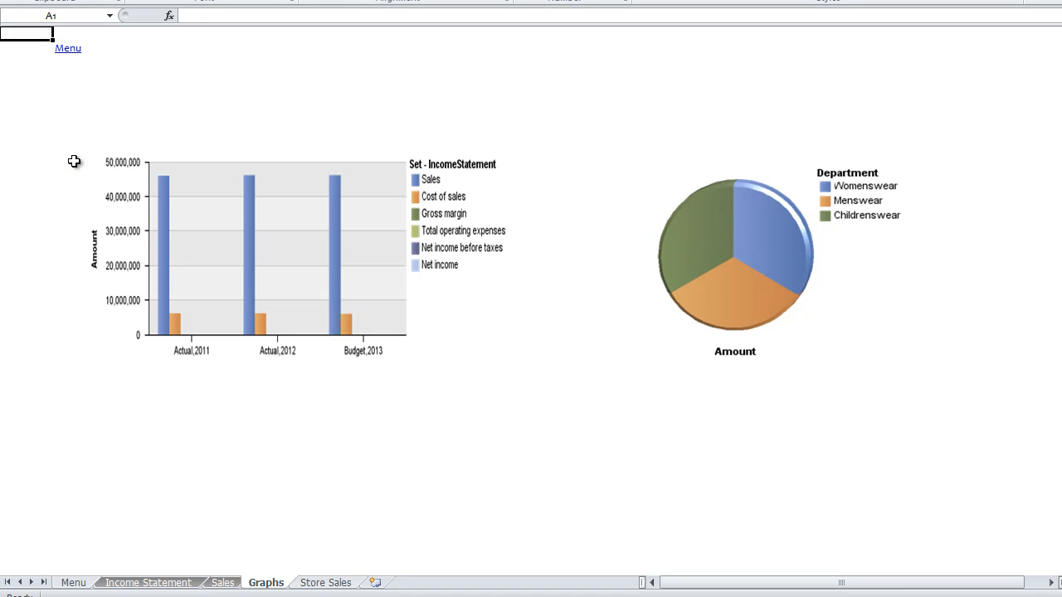
left_click(69, 50)
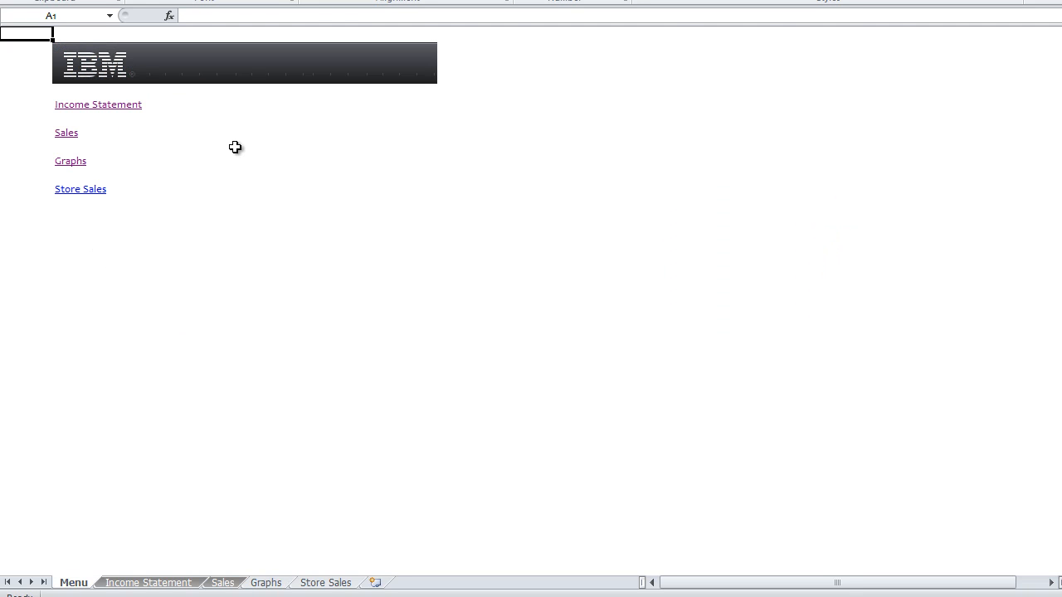
left_click(98, 191)
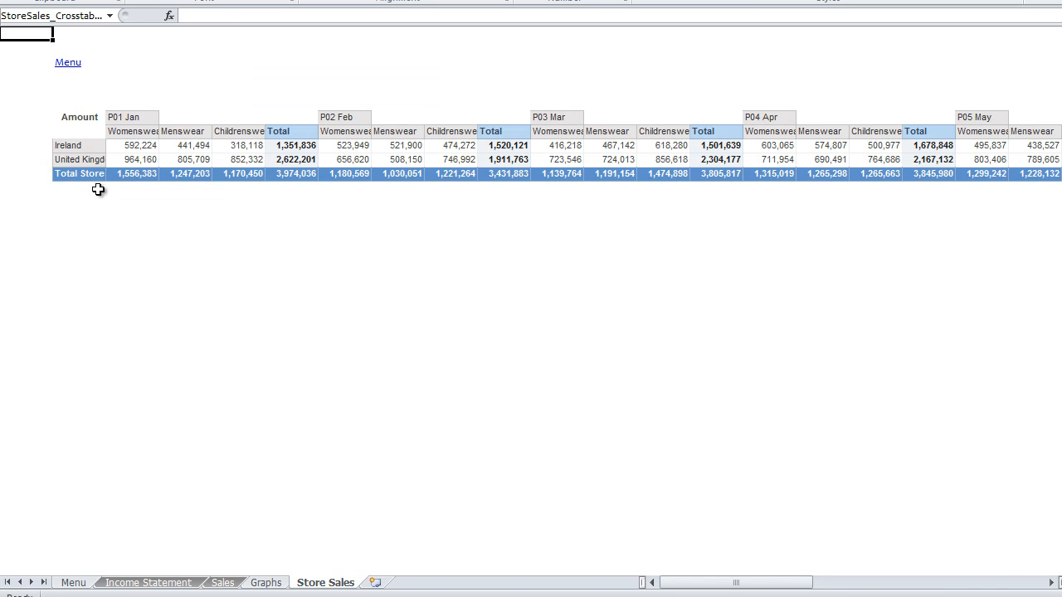
left_click(68, 64)
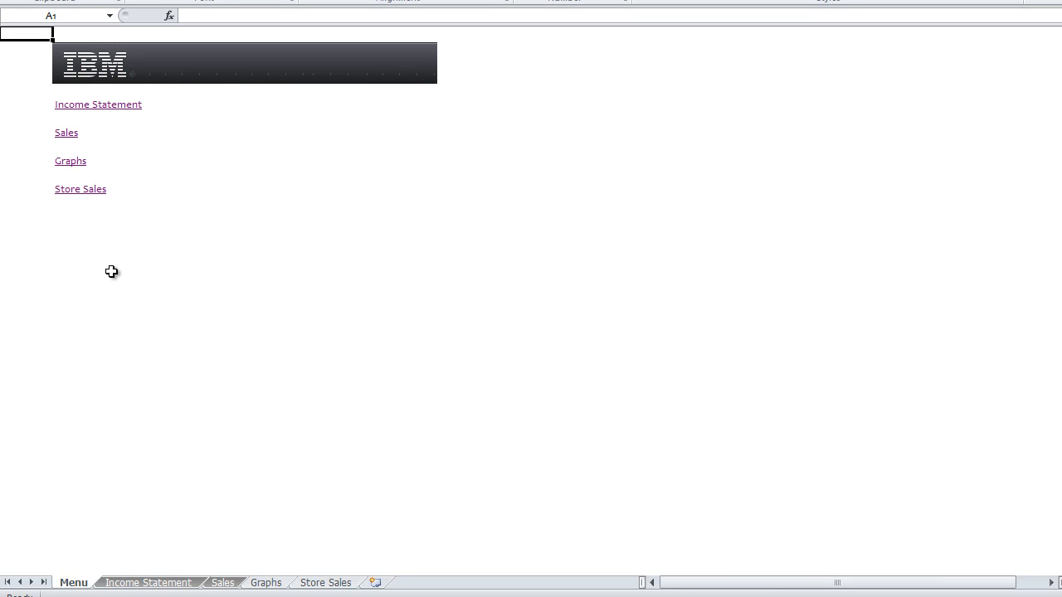